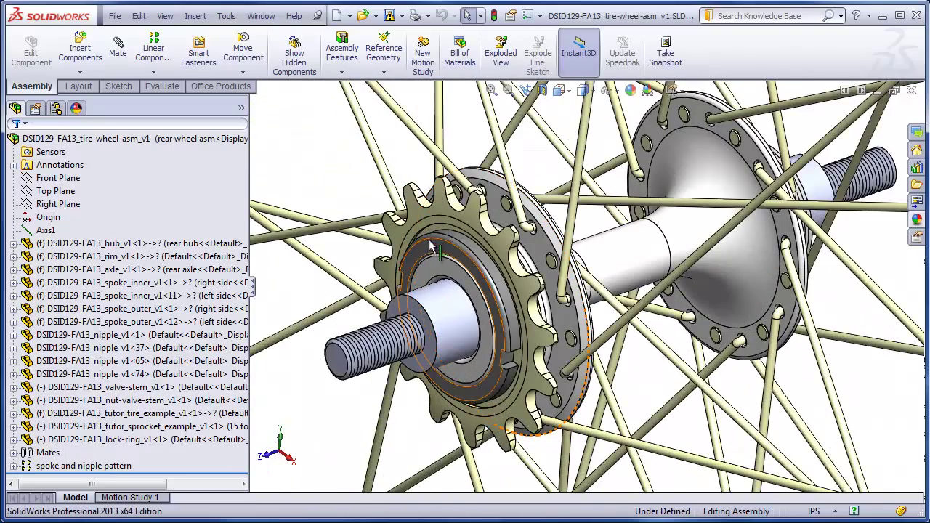
Step: Examine the spoke holes and spoke heads on the hub flanges from the sprocket side and the inner side
middle_drag(519, 311, 491, 194)
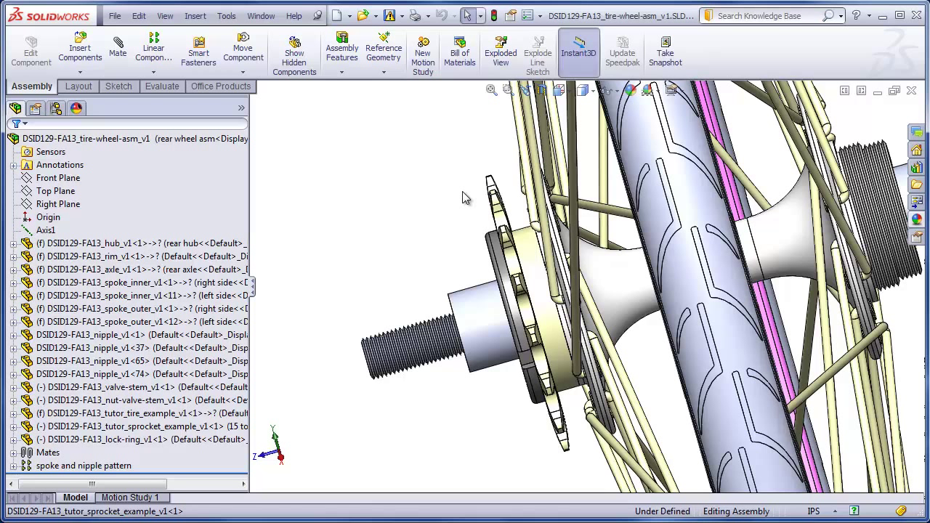
key(Right)
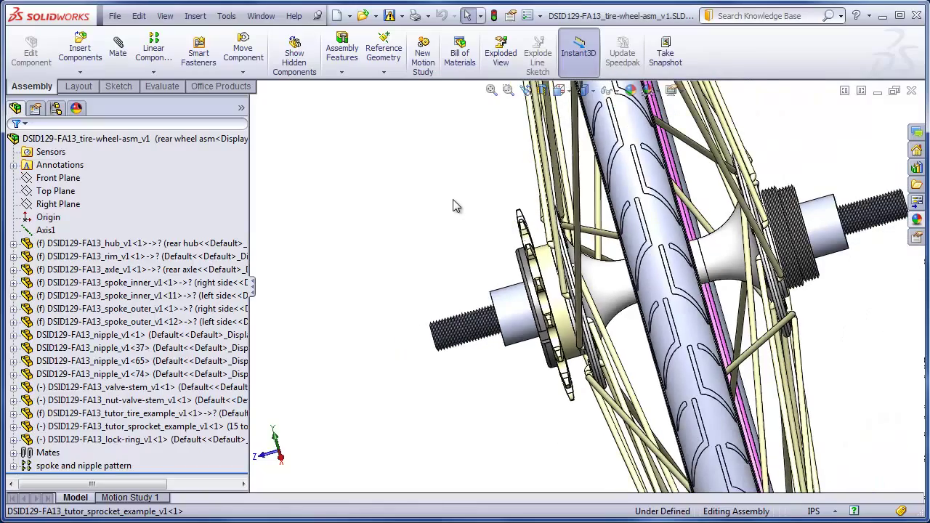
middle_drag(452, 199, 510, 193)
scroll(556, 275, down, 5)
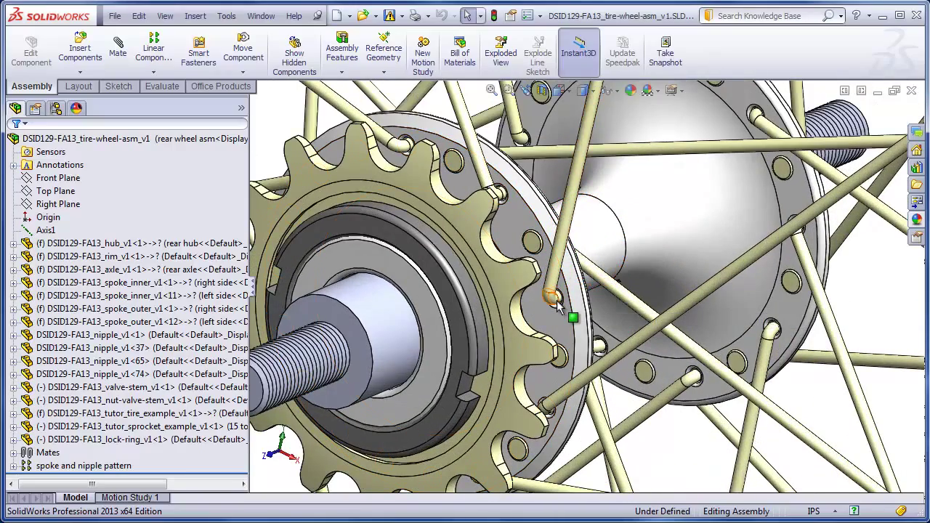
mouse_move(556, 305)
middle_down()
mouse_move(496, 308)
mouse_move(557, 319)
middle_up()
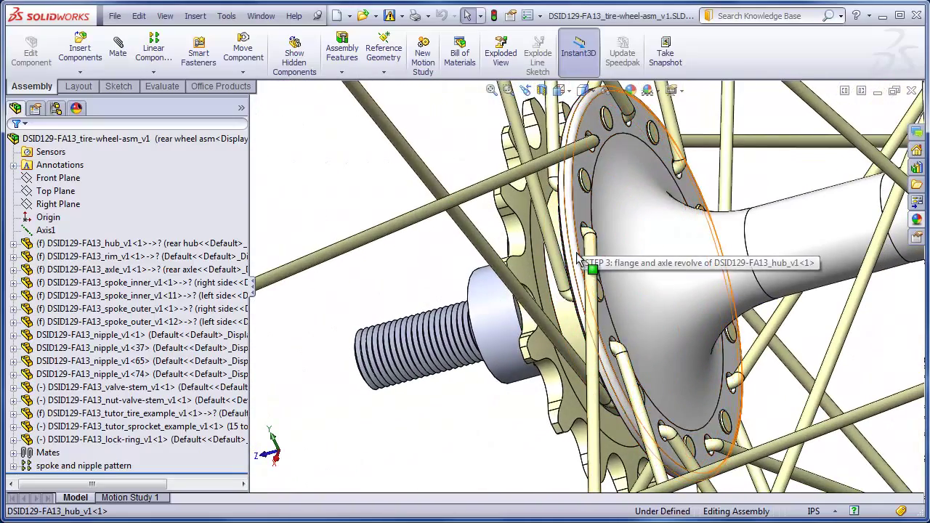
middle_drag(587, 244, 669, 213)
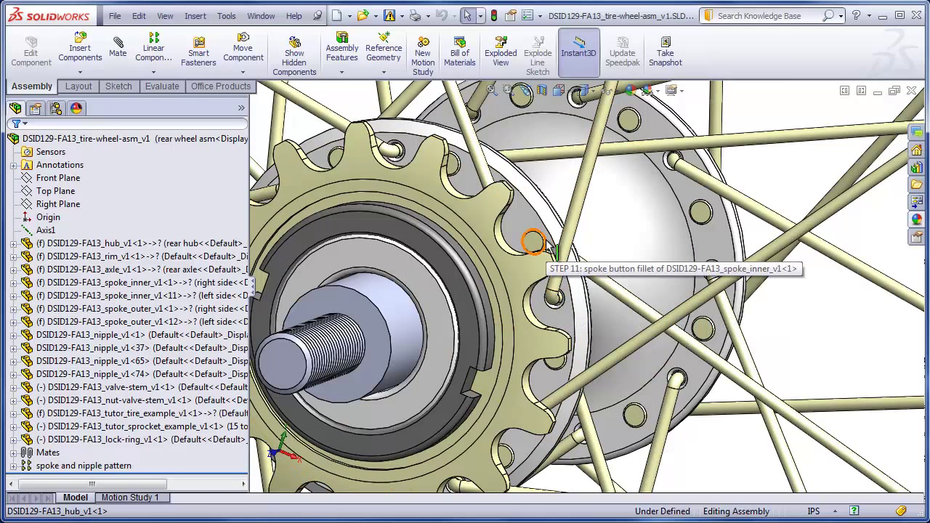
Step: Switch to the DSID129-FA13_spoke_inner_v1 part and activate its left side configuration
key(ctrl+Tab)
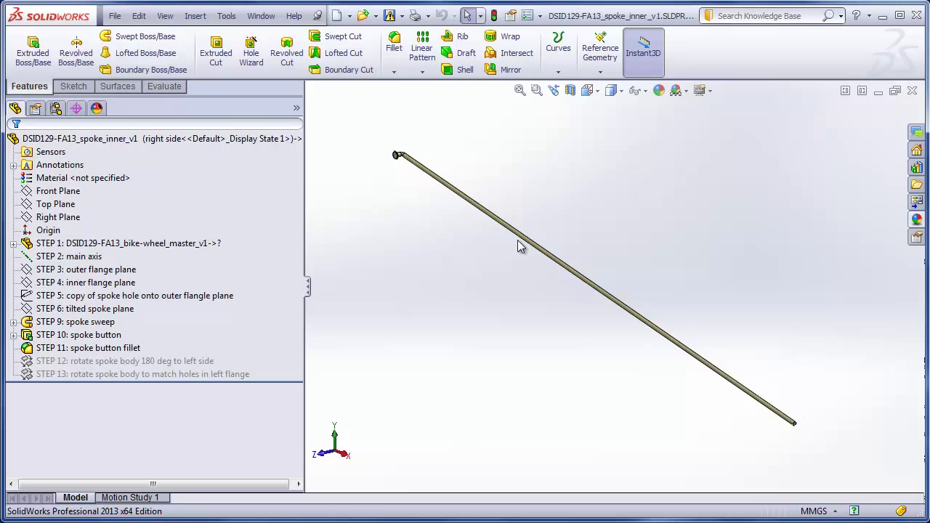
click(57, 108)
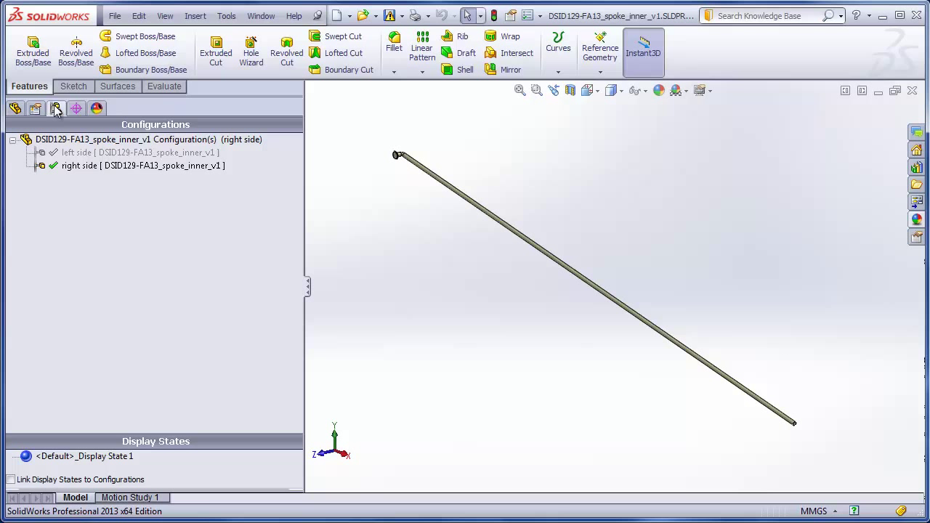
click(77, 153)
double_click(77, 153)
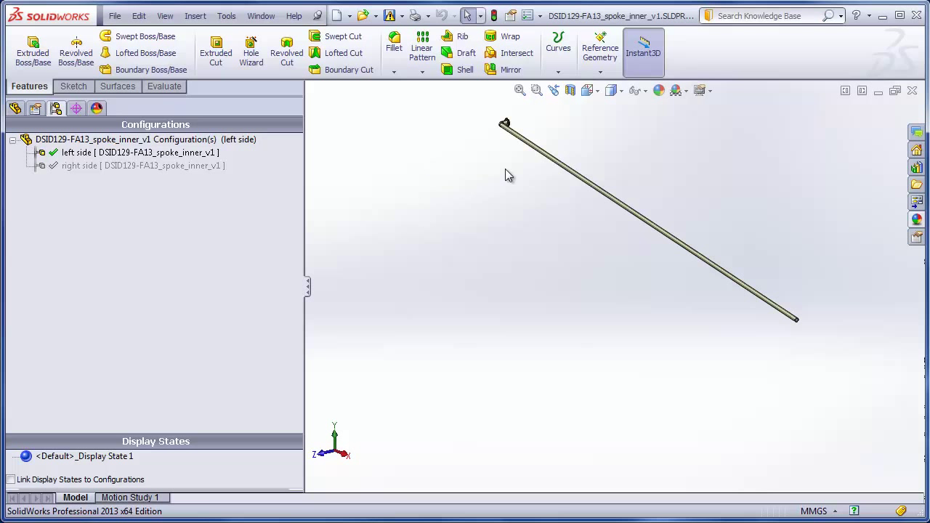
Step: View the inner spoke from the front and activate its right side configuration to compare the spoke orientation
click(593, 90)
click(608, 148)
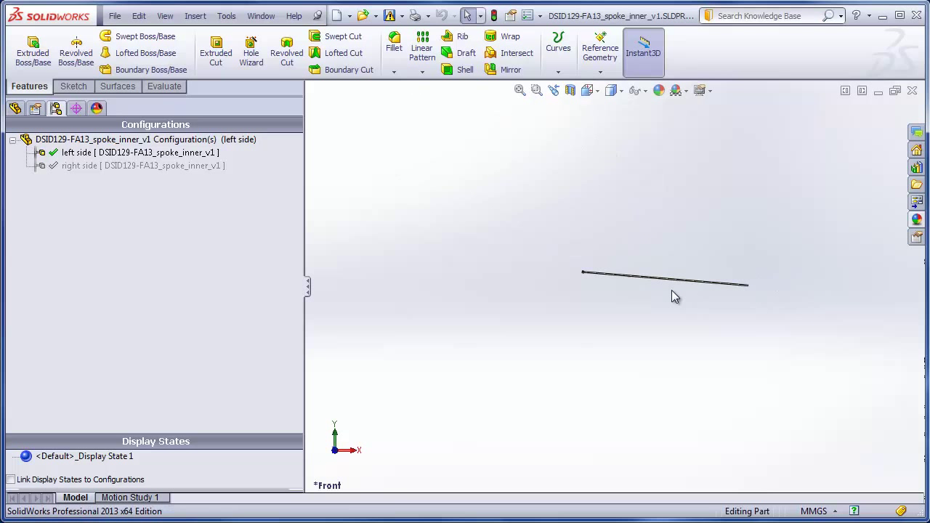
scroll(671, 295, down, 3)
double_click(89, 166)
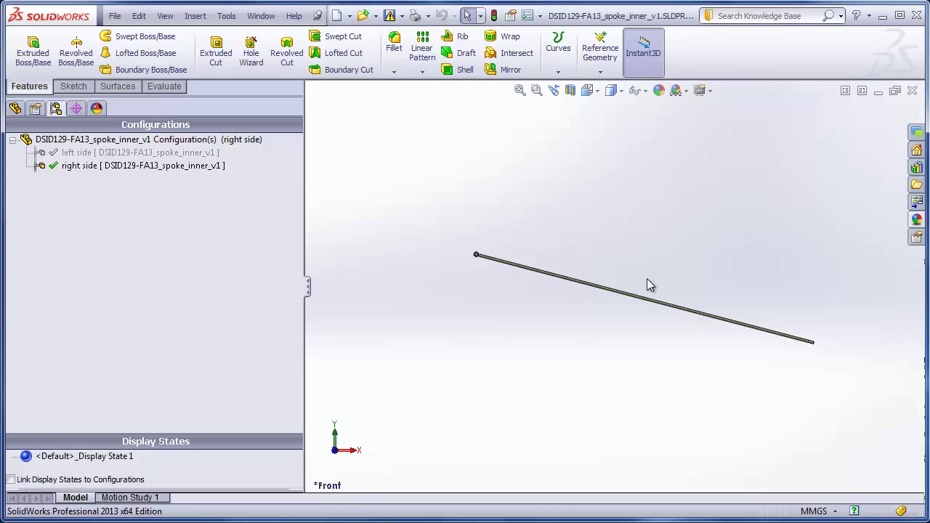
middle_drag(644, 248, 699, 394)
scroll(697, 392, down, 2)
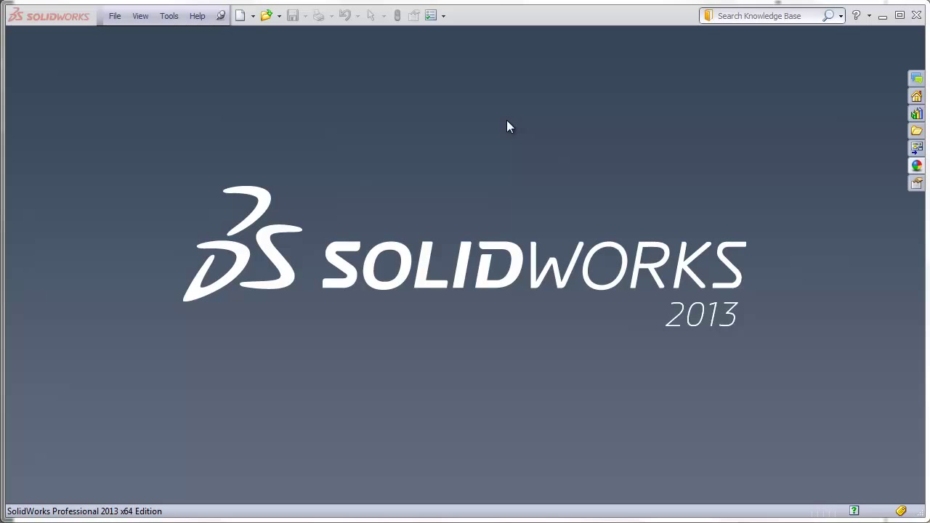
Step: Create a new assembly document without inserting a first component
click(114, 17)
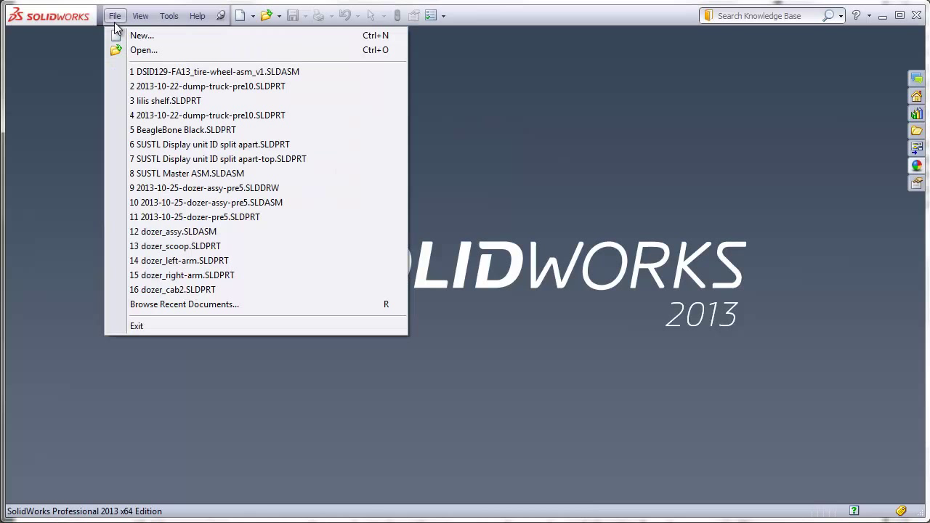
click(123, 35)
click(104, 174)
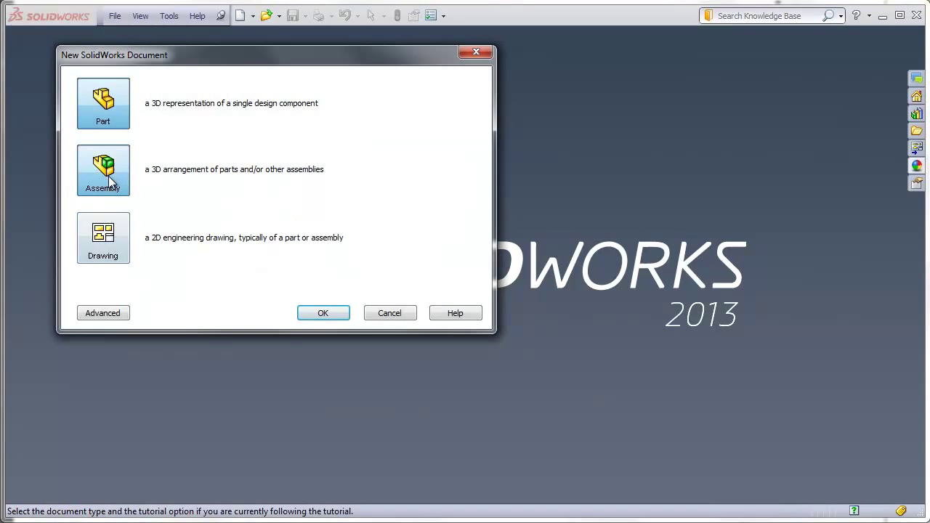
click(312, 311)
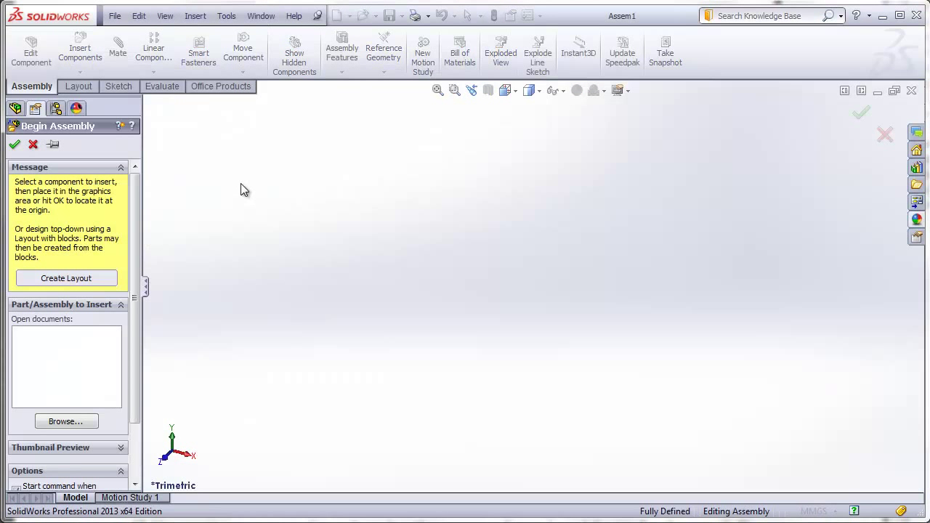
click(33, 146)
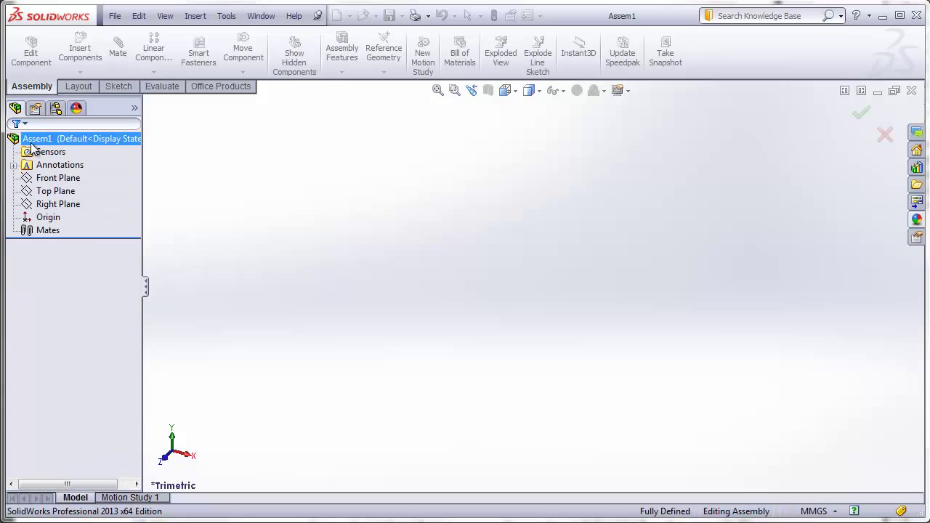
Step: Save the new assembly as tire-wheel-asm in the project6 example-and-master files folder
click(115, 15)
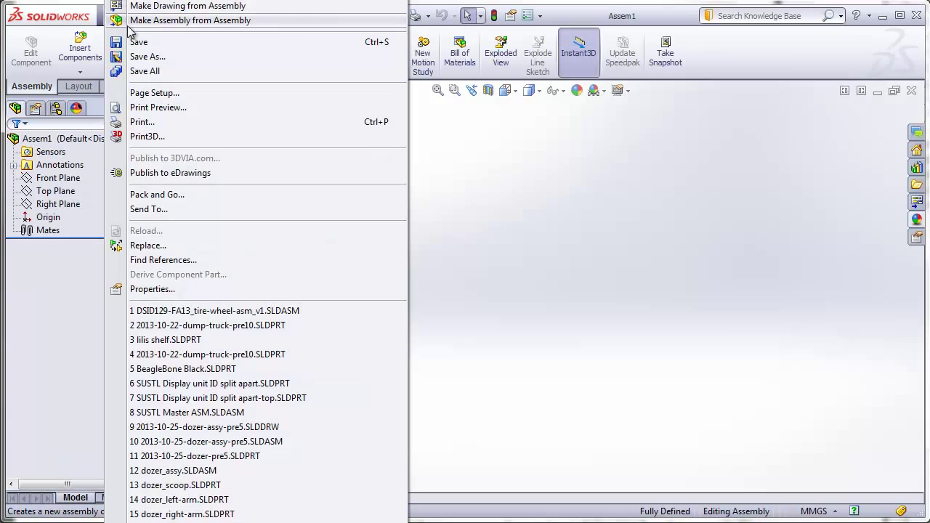
click(117, 19)
click(115, 15)
click(124, 41)
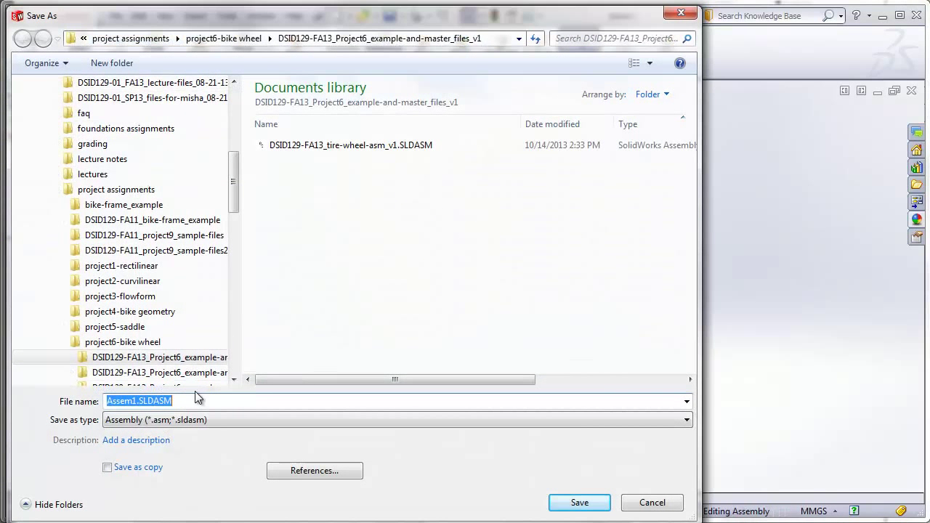
double_click(134, 401)
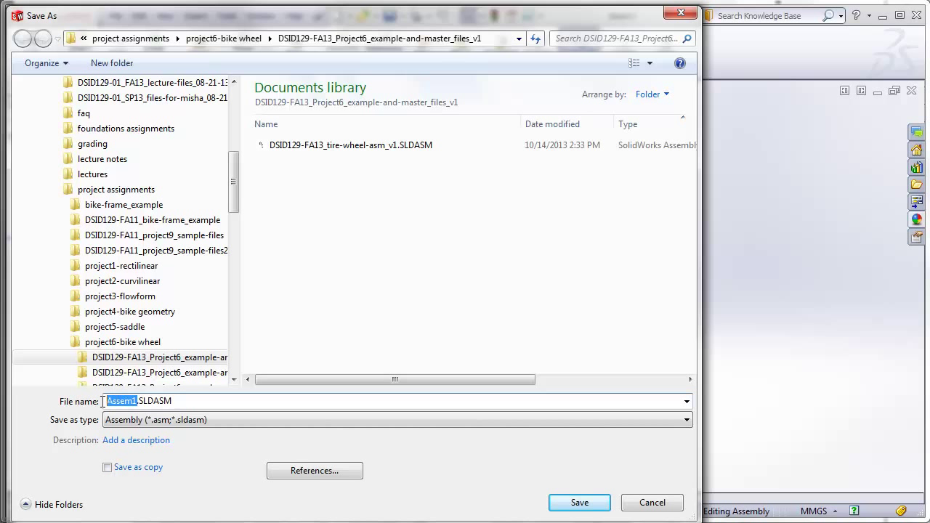
text(tire-whe)
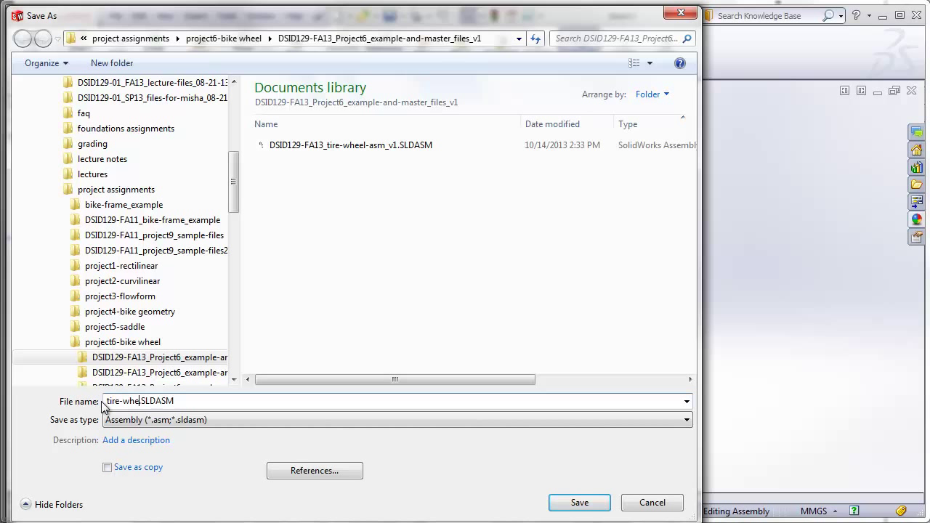
text(el-asm)
click(579, 502)
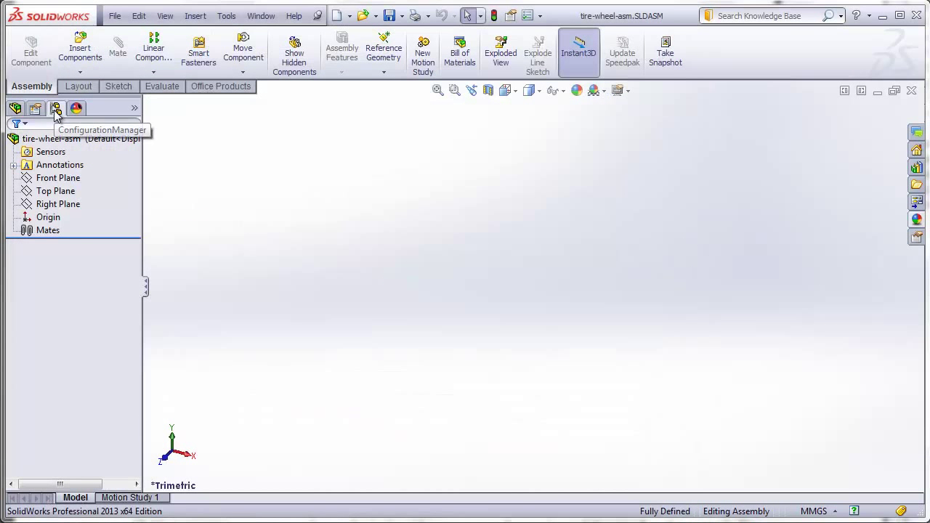
Step: Rename the assembly's Default configuration as Front Wheel Asm
click(56, 108)
click(89, 153)
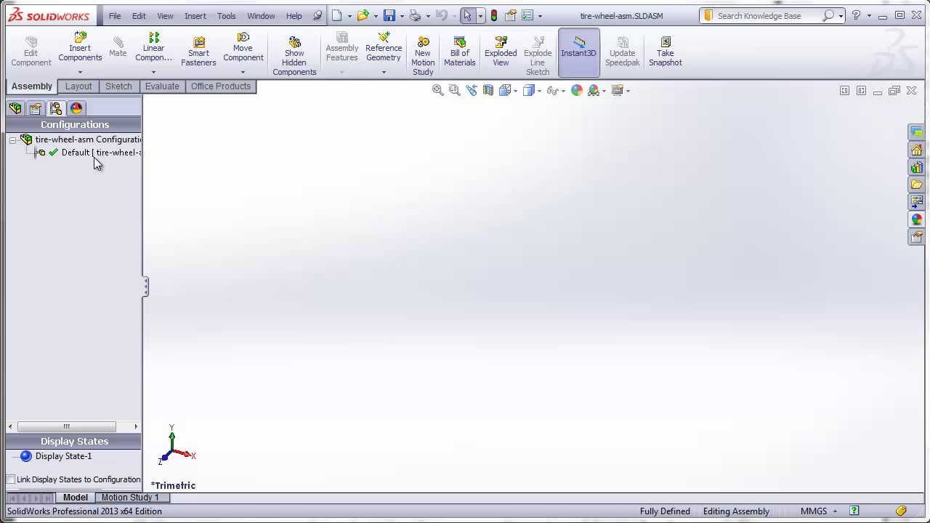
click(92, 149)
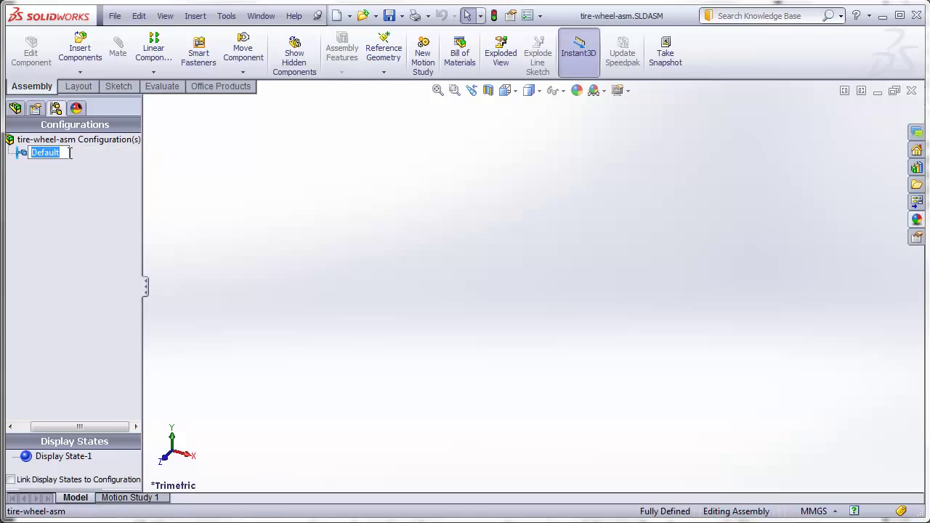
text(Front Wheel A)
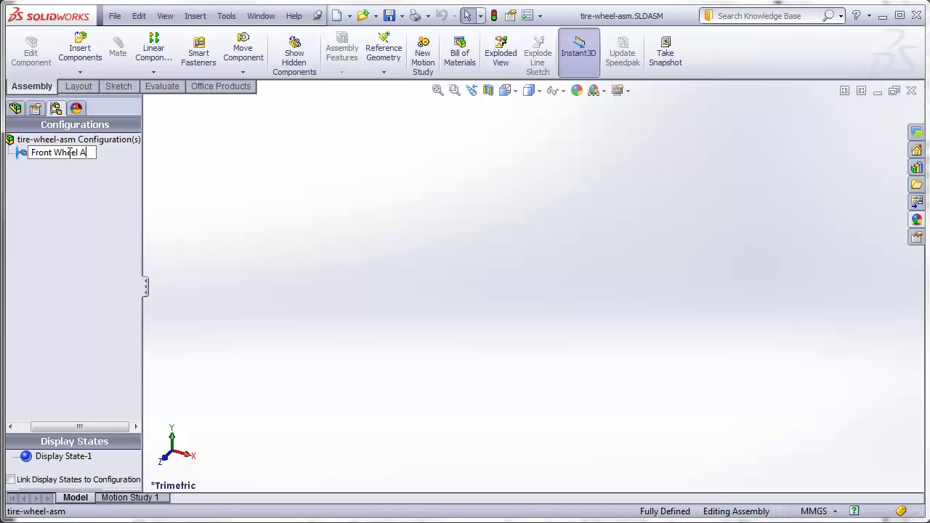
text(sm)
click(97, 140)
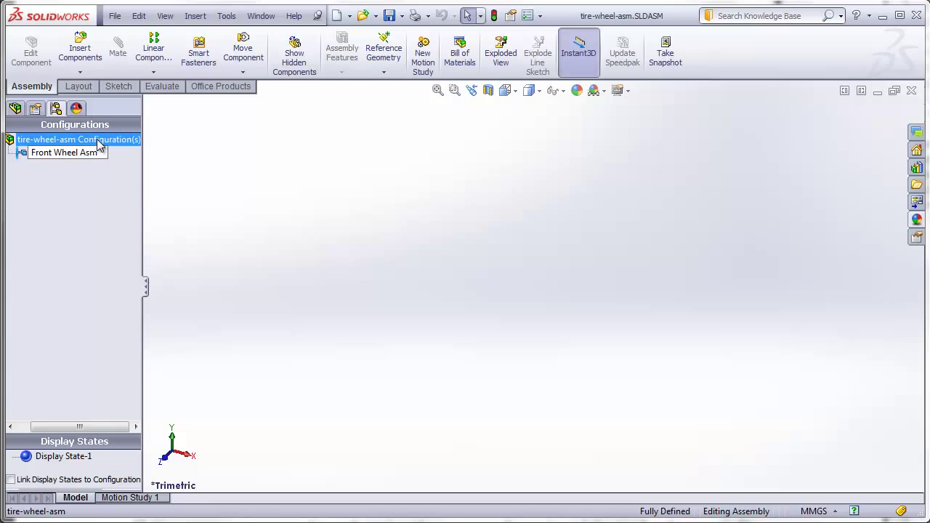
Step: Add a configuration named Rear Wheel Asm, reactivate Front Wheel Asm and return to the feature tree
right_click(100, 145)
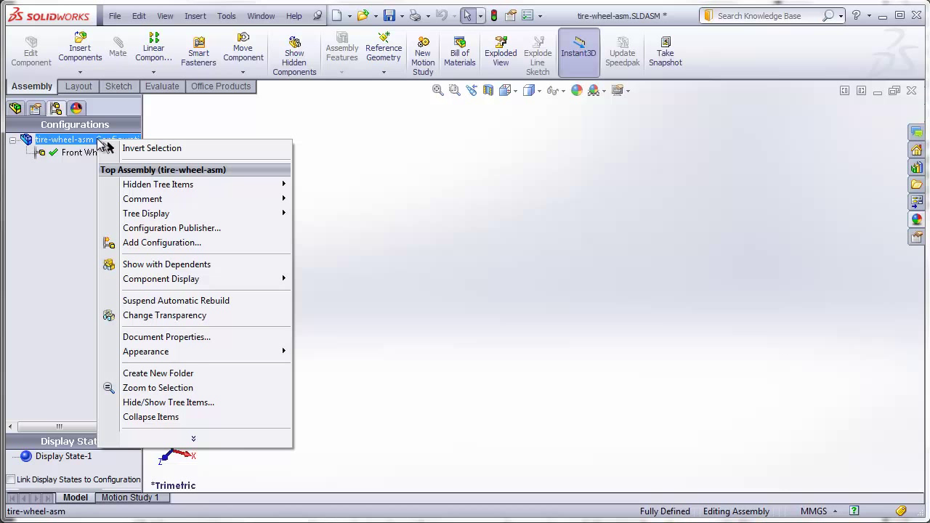
click(156, 242)
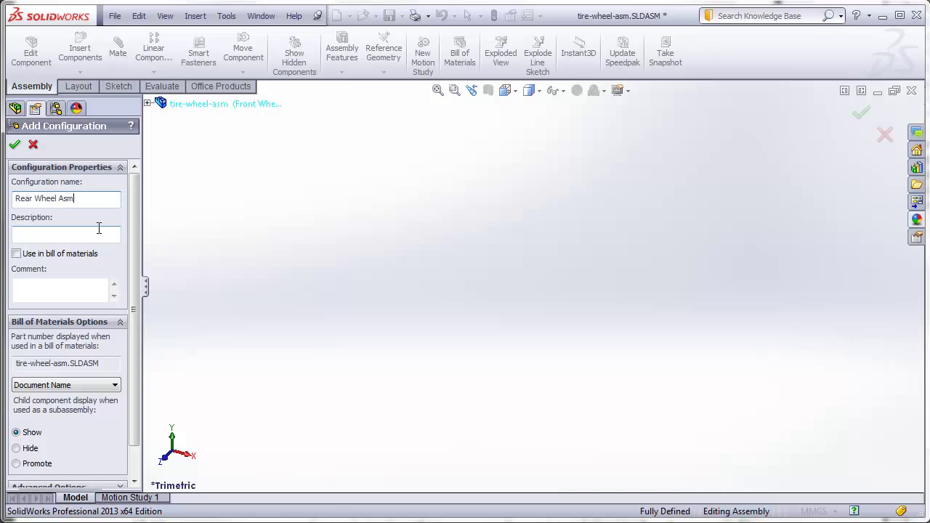
click(14, 144)
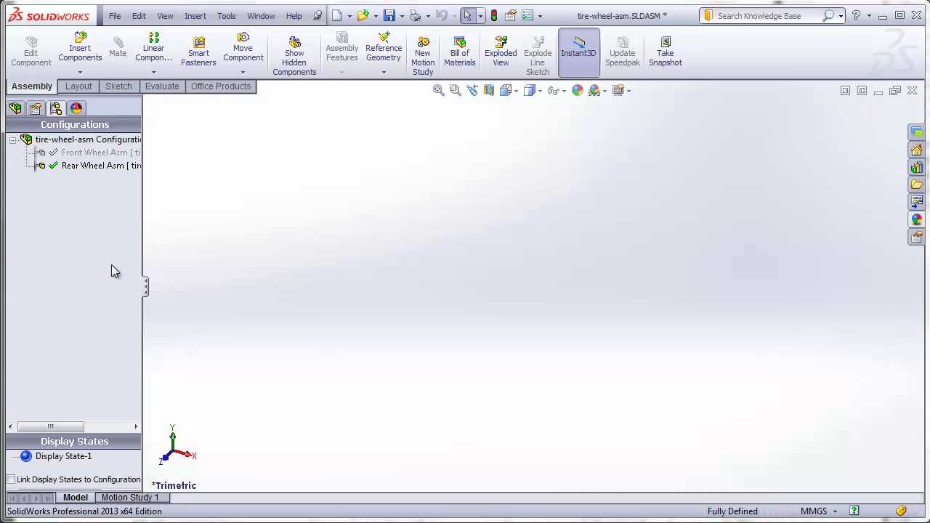
double_click(84, 153)
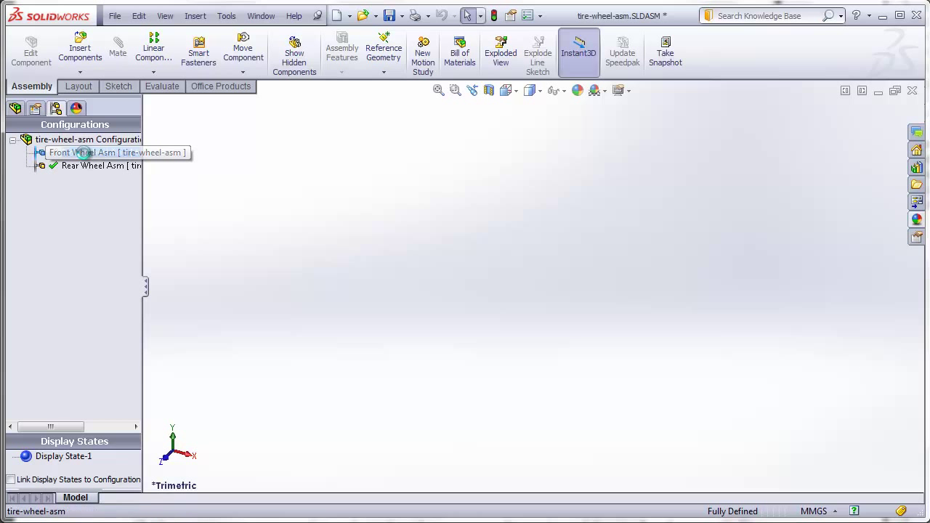
click(16, 108)
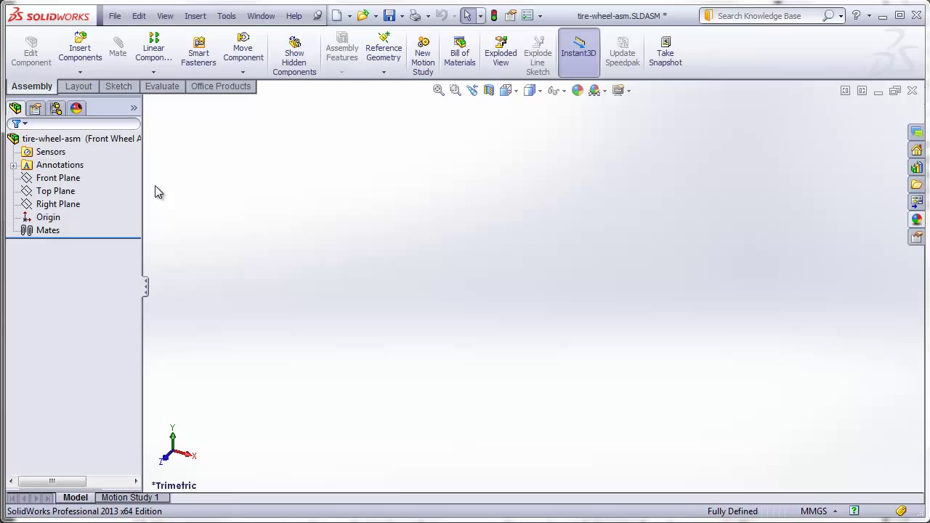
Step: Insert the DSID129-FA13_hub_v1 part in its front hub configuration, fixed at the assembly origin
click(50, 218)
click(82, 53)
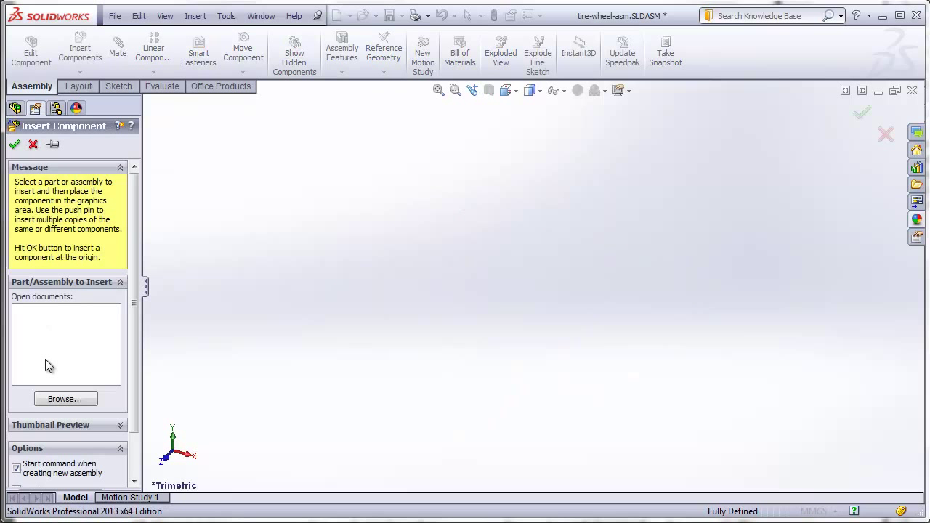
click(52, 400)
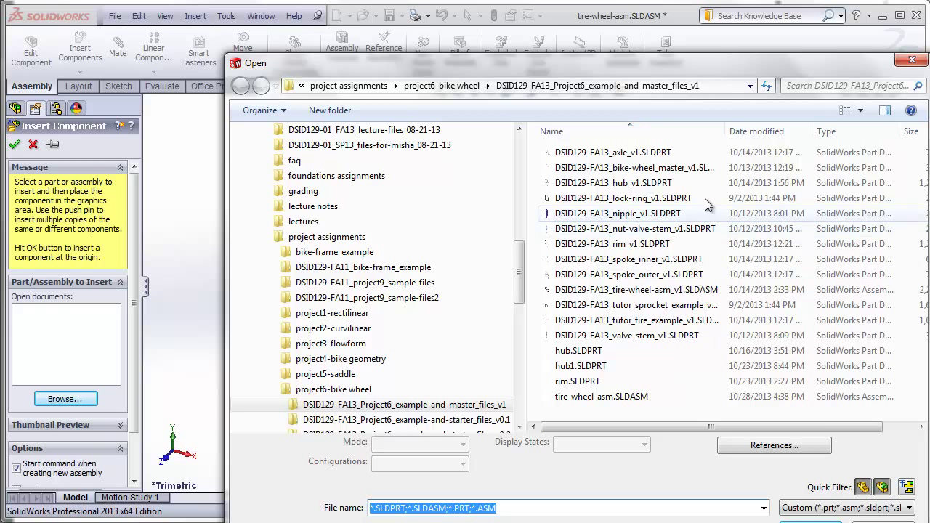
click(619, 187)
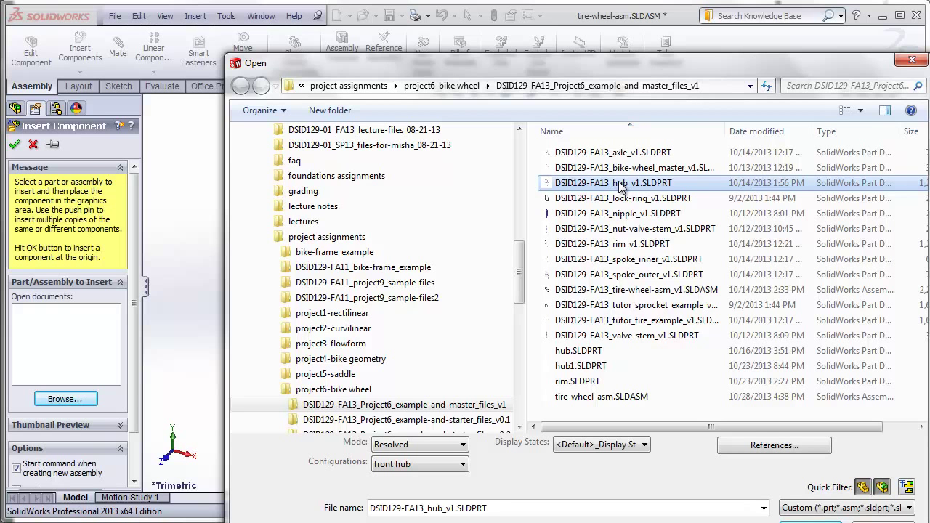
click(810, 521)
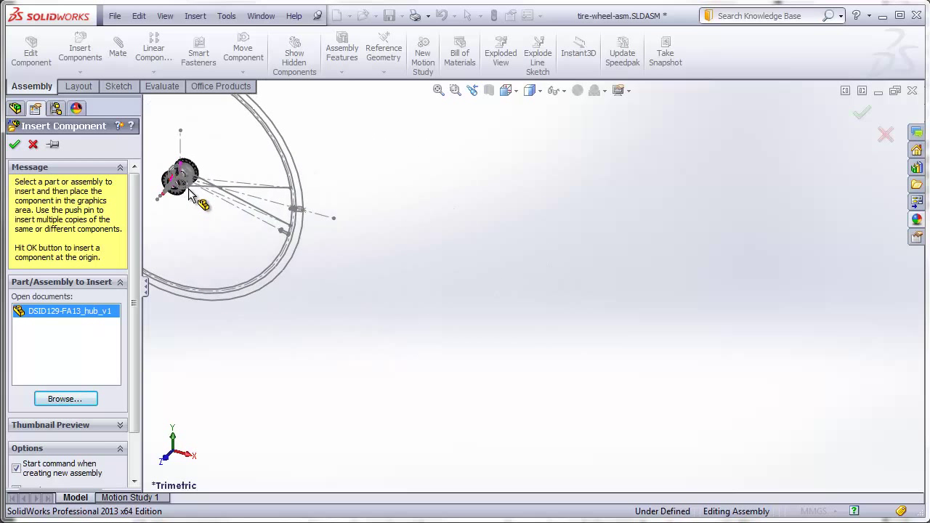
click(15, 147)
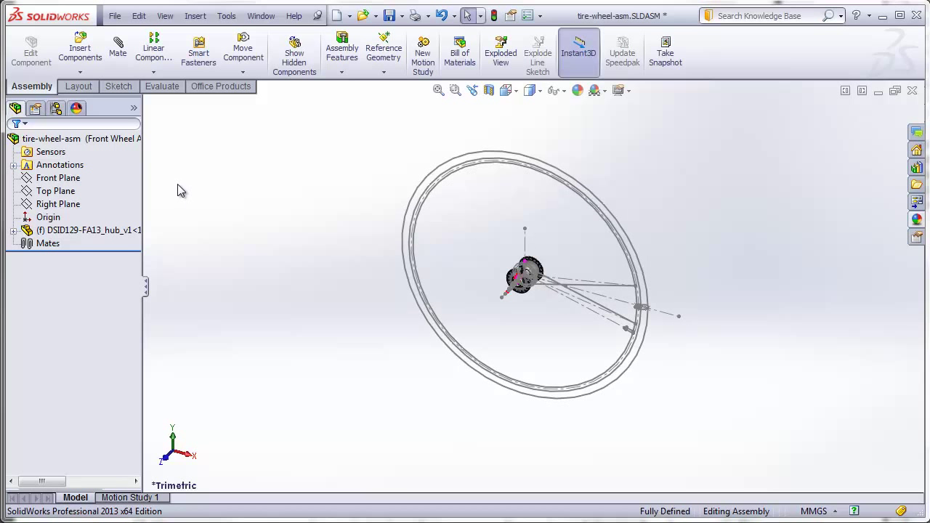
Step: Hide all reference geometry and sketch types in the view so only the hub's solid geometry remains displayed
click(165, 15)
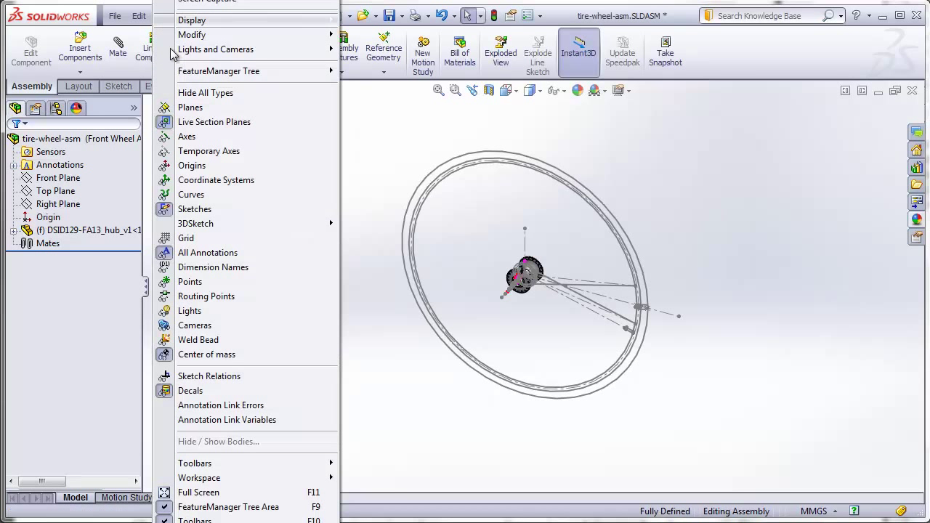
click(185, 94)
scroll(544, 284, down, 5)
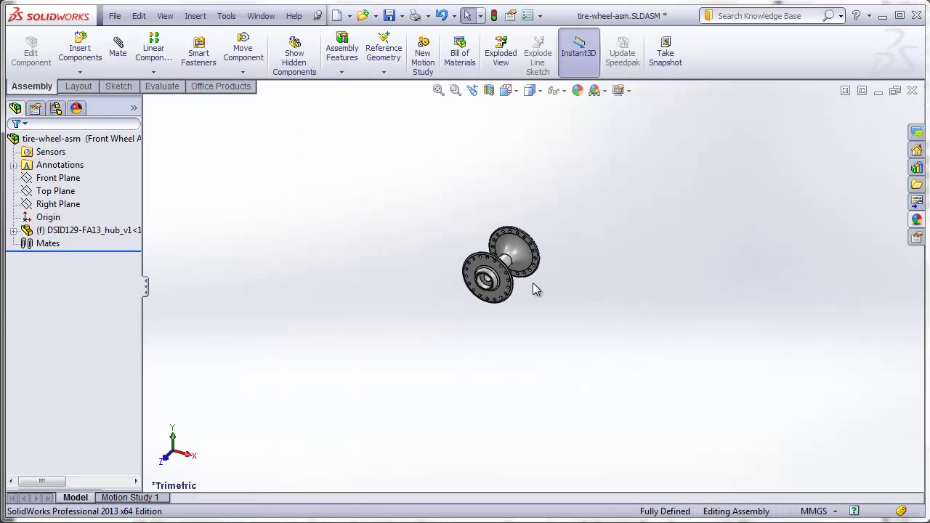
Step: Compare the hub part's origin with the assembly origin and widen the feature tree to show full component names
click(13, 229)
click(62, 258)
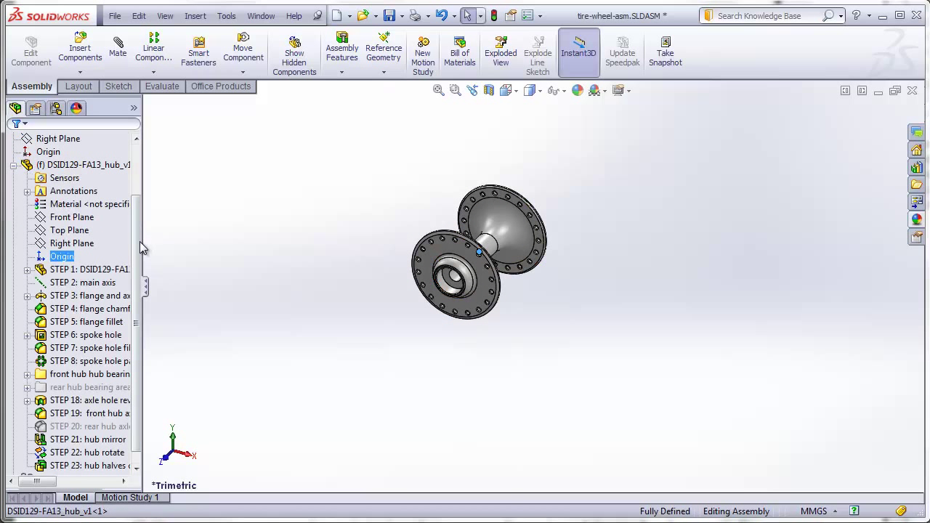
drag(139, 242, 142, 187)
click(51, 217)
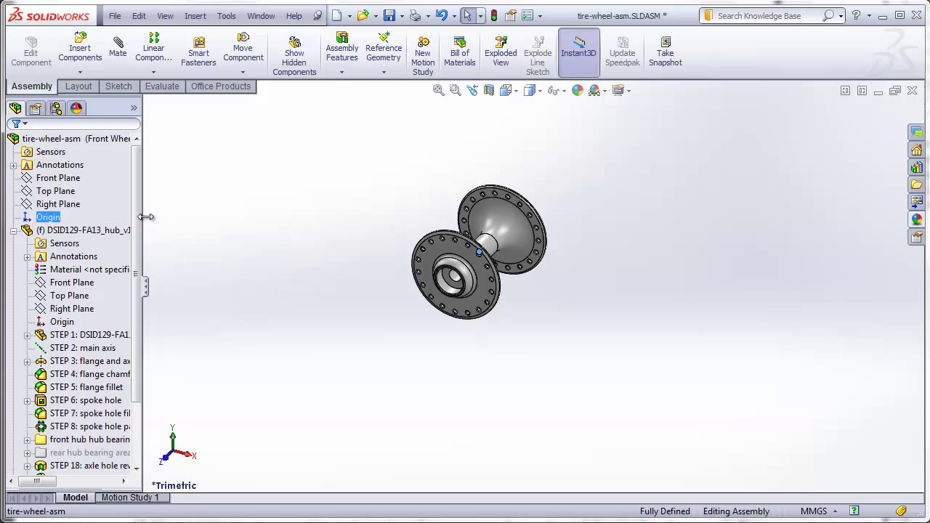
drag(146, 216, 251, 227)
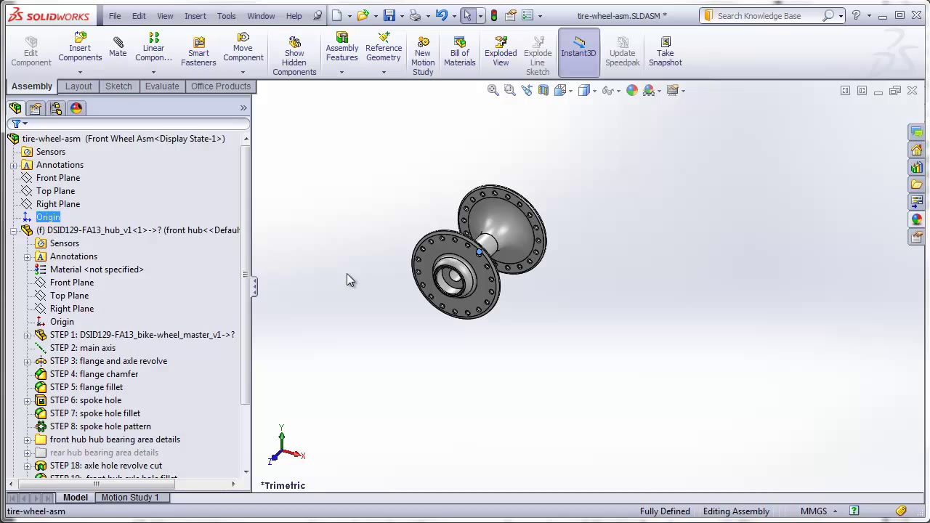
Step: Insert the DSID129-FA13_rim_v1 part in its Default configuration, fixed at the assembly origin
click(80, 55)
click(133, 361)
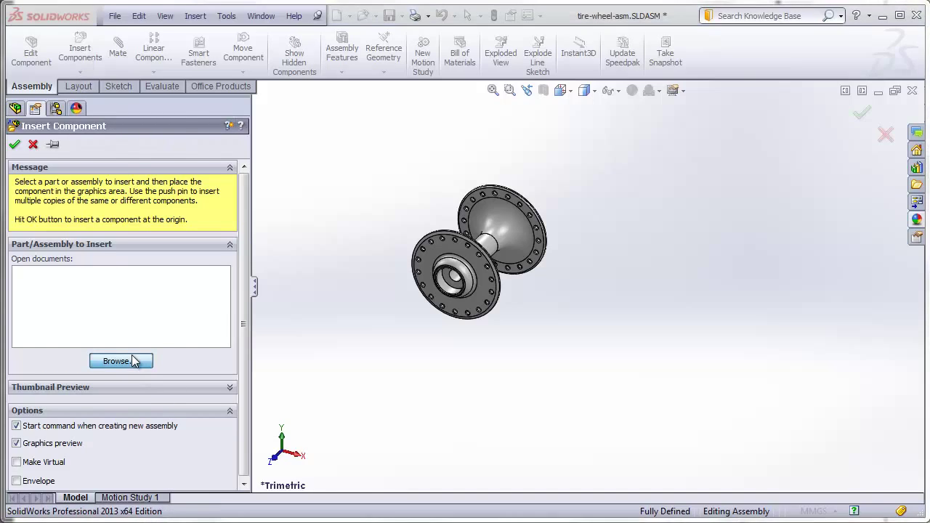
click(635, 246)
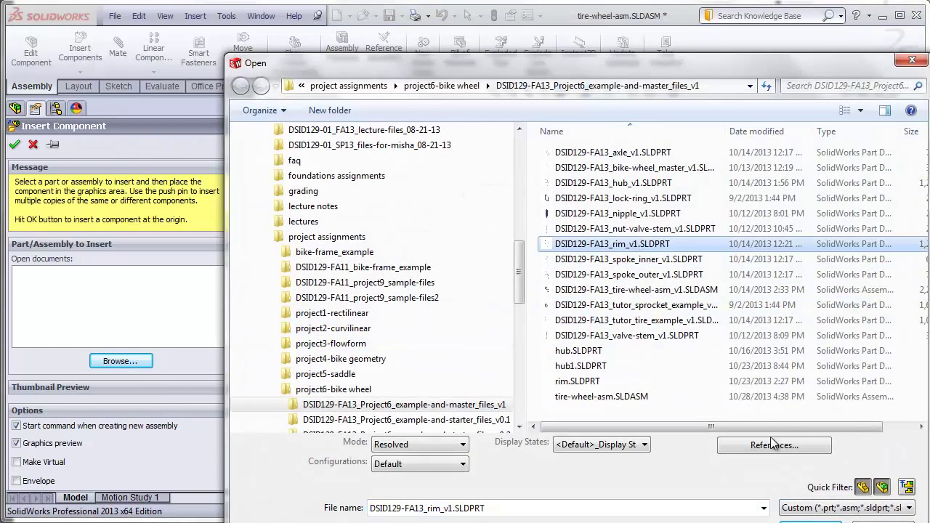
click(806, 520)
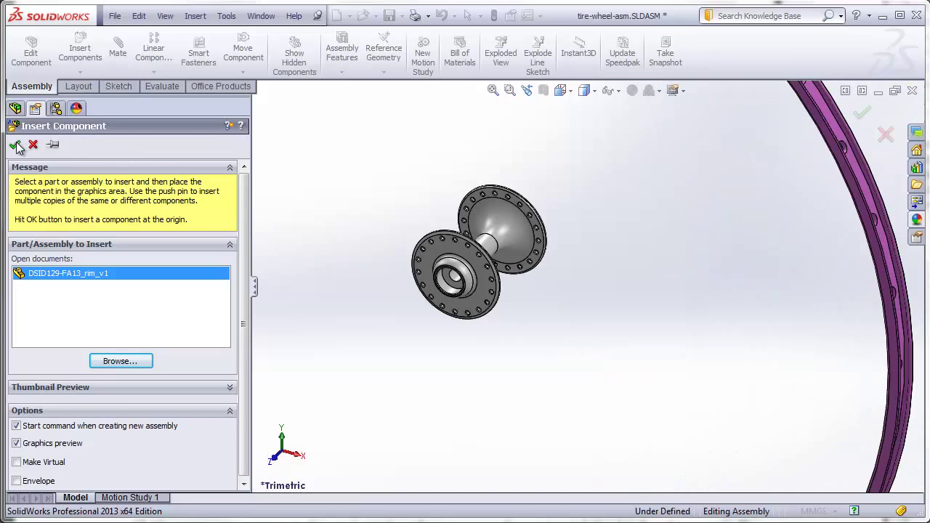
key(Escape)
key(f)
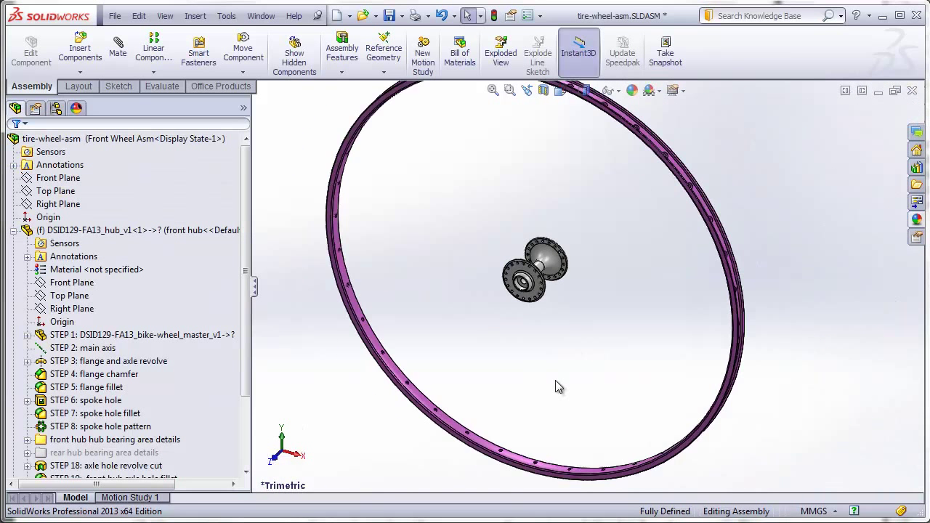
Step: Insert the DSID129-FA13_axle_v1 part fixed at the assembly origin, through the hub
middle_drag(553, 378, 387, 326)
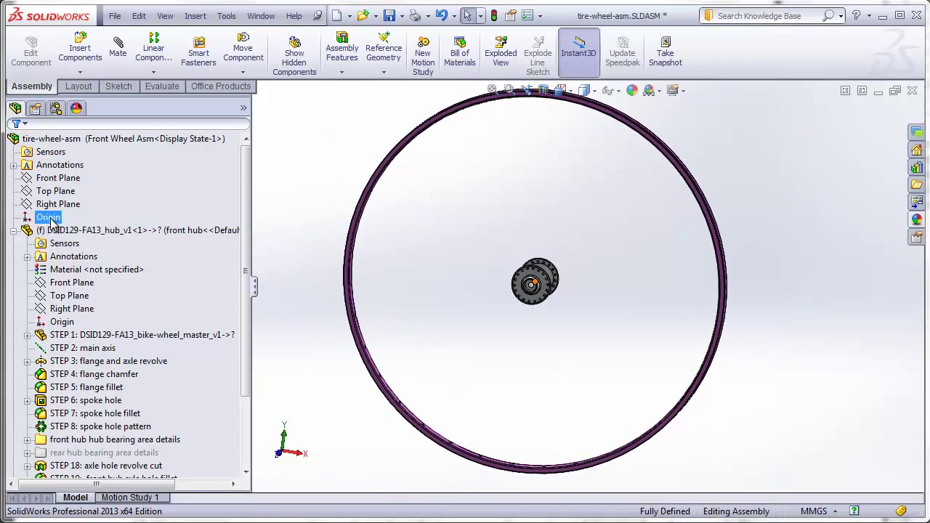
middle_drag(511, 369, 387, 252)
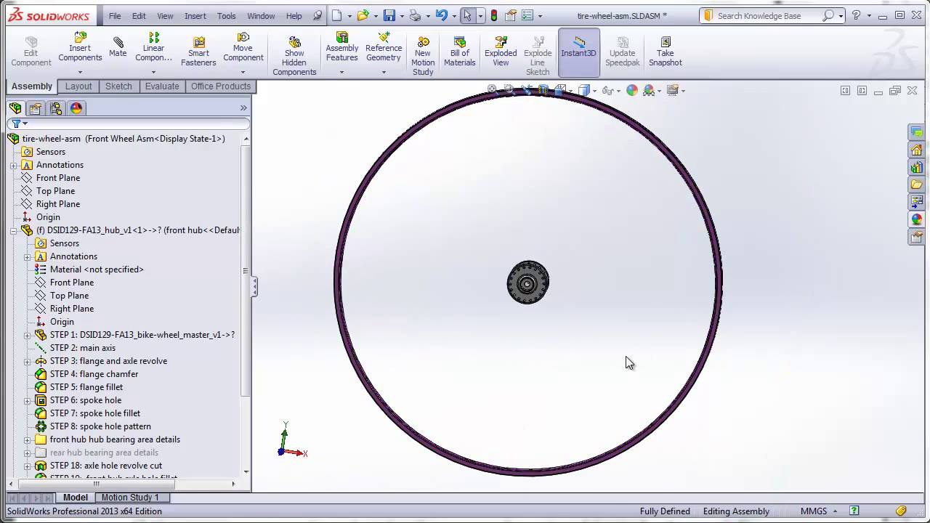
middle_drag(625, 357, 603, 363)
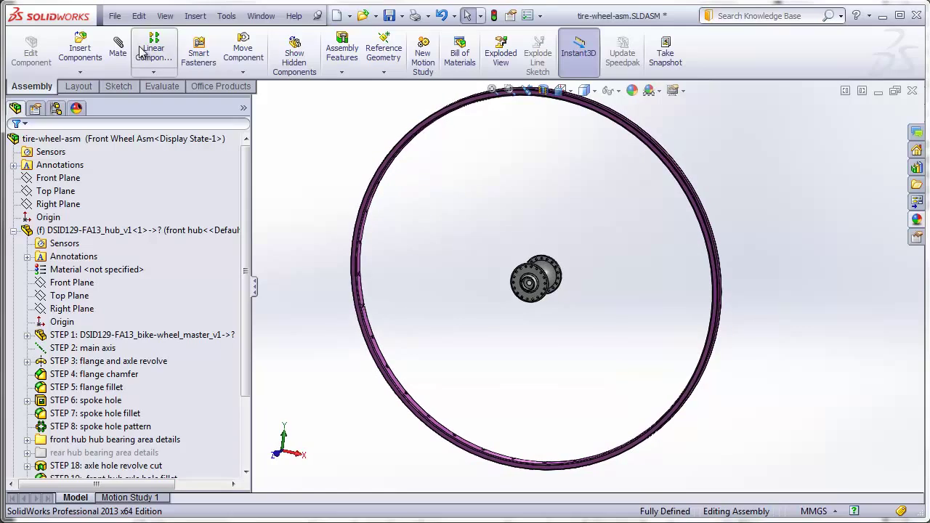
click(80, 50)
click(123, 366)
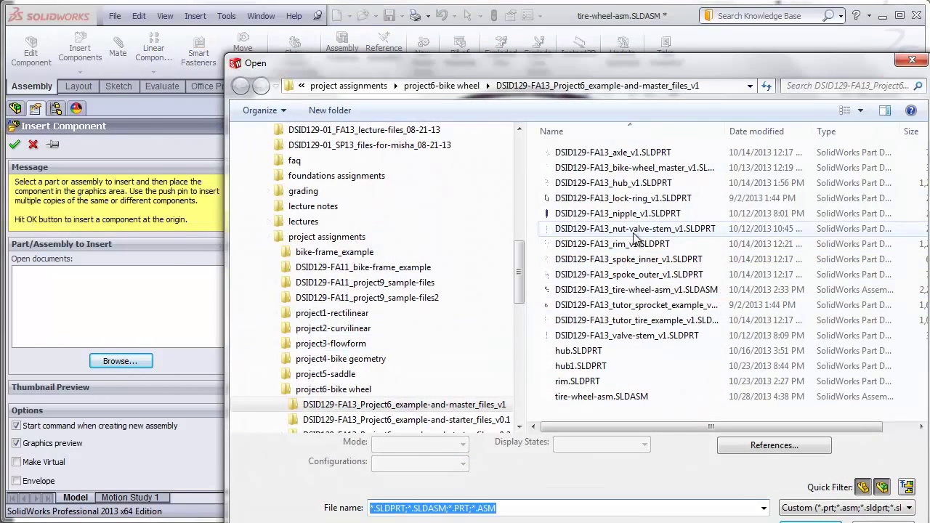
click(614, 153)
click(810, 520)
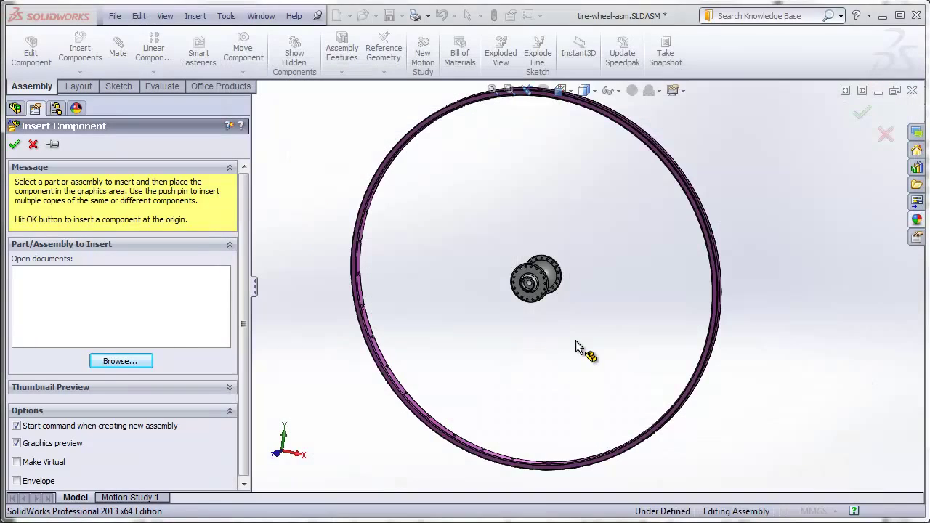
click(438, 320)
Step: Collapse the hub's features in the widened tree and switch the axle component to its front axle configuration
middle_drag(438, 320, 574, 322)
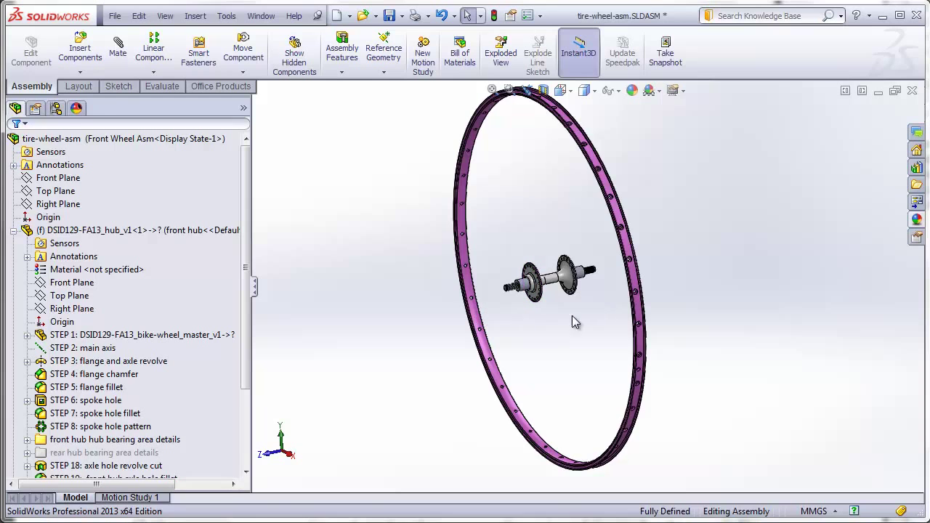
scroll(549, 273, down, 8)
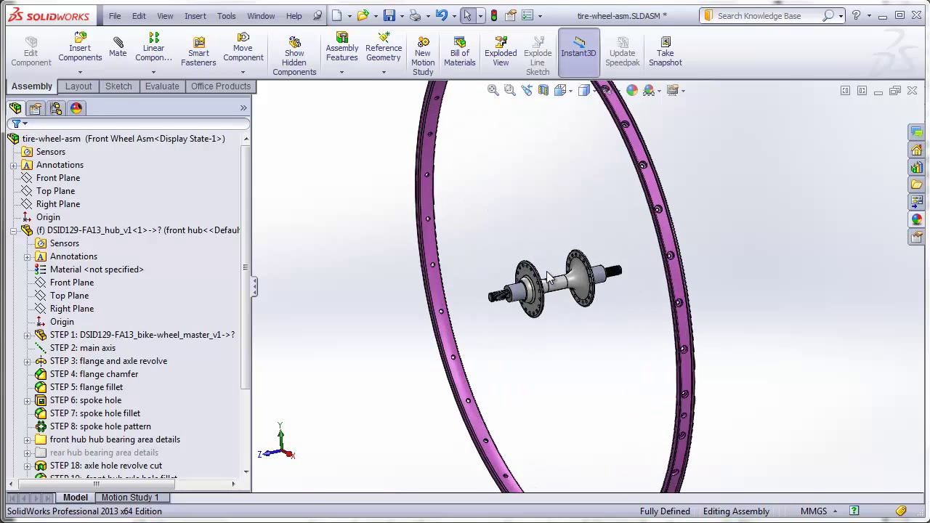
click(54, 244)
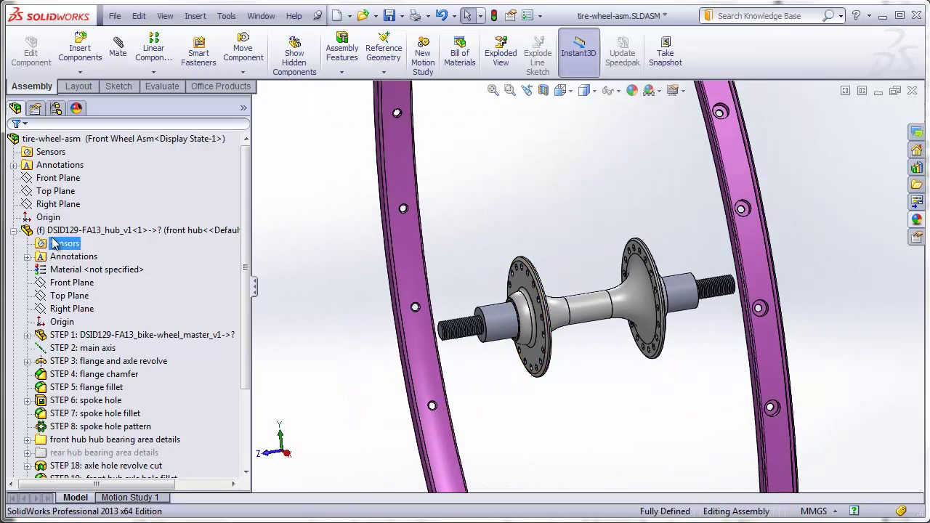
click(13, 230)
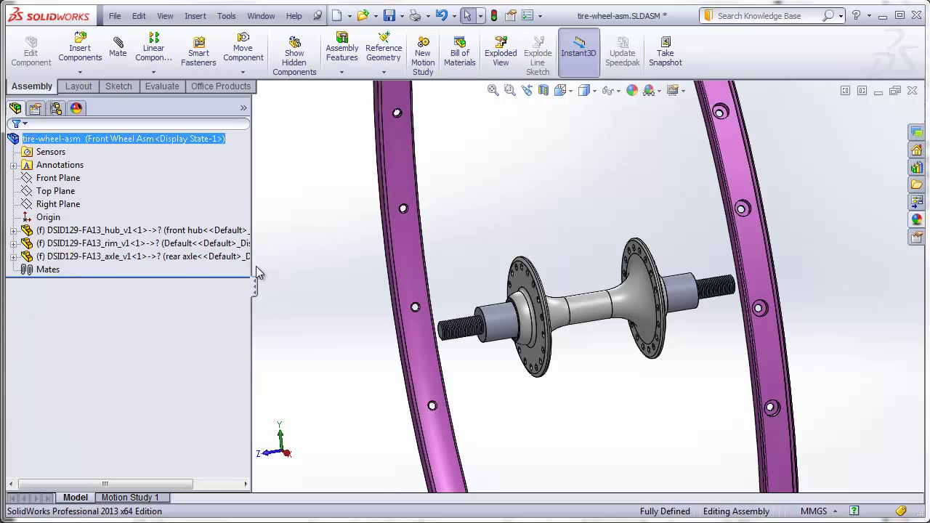
drag(251, 264, 275, 265)
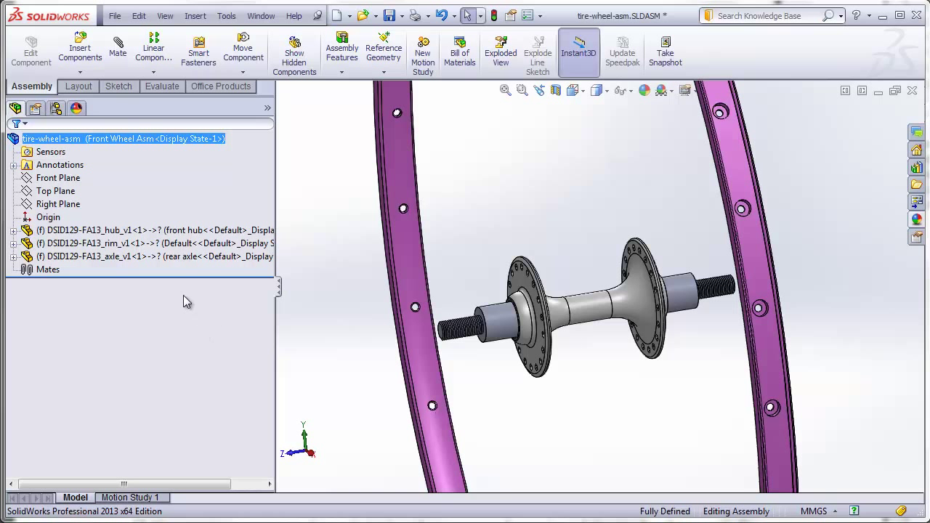
right_click(133, 258)
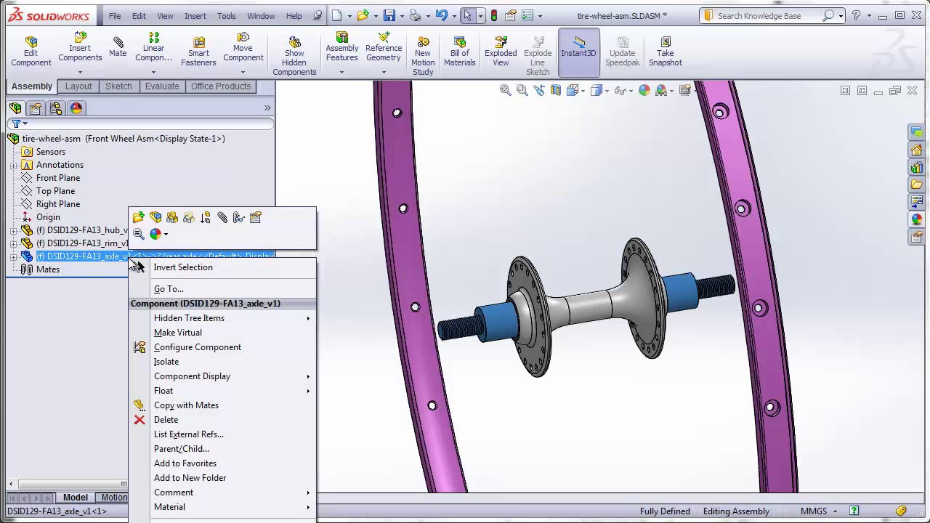
click(257, 218)
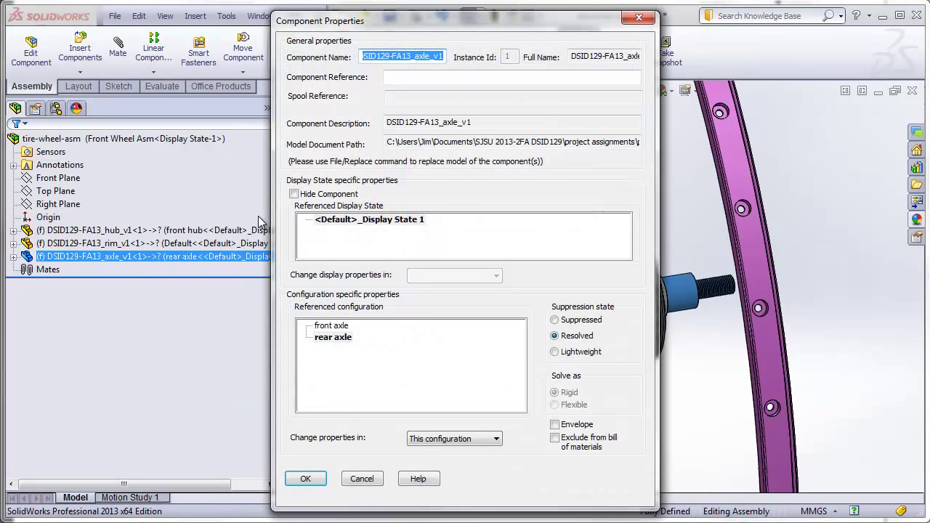
click(332, 326)
click(306, 478)
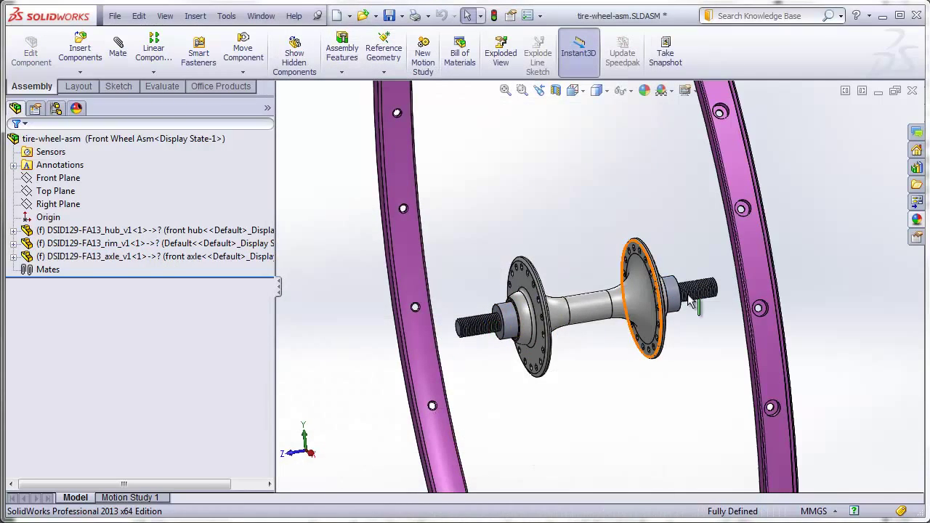
Step: Check the hub component's referenced configuration in its properties and accept them
middle_drag(573, 364, 593, 363)
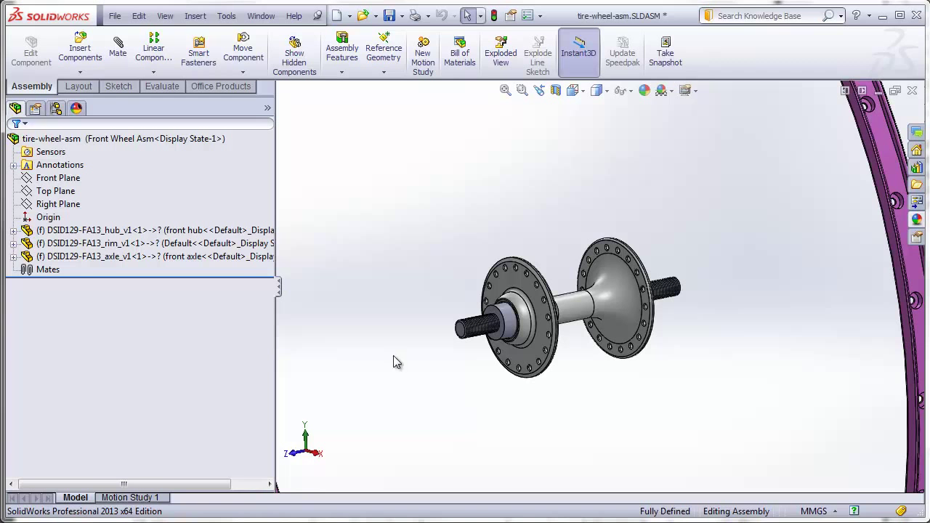
right_click(247, 230)
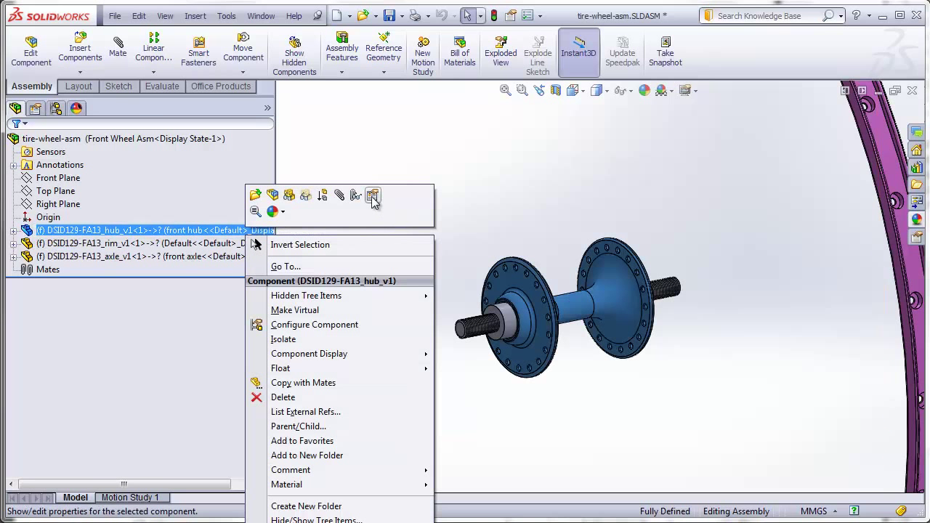
click(372, 196)
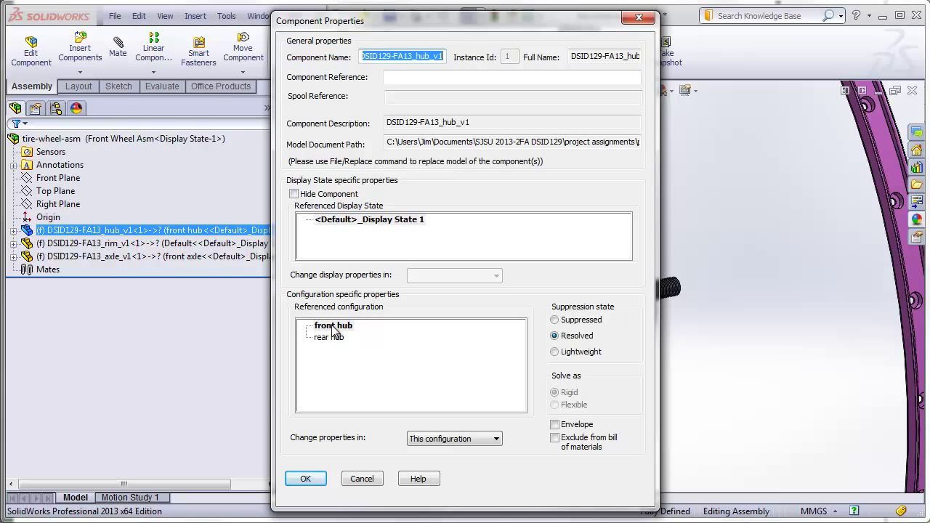
click(305, 478)
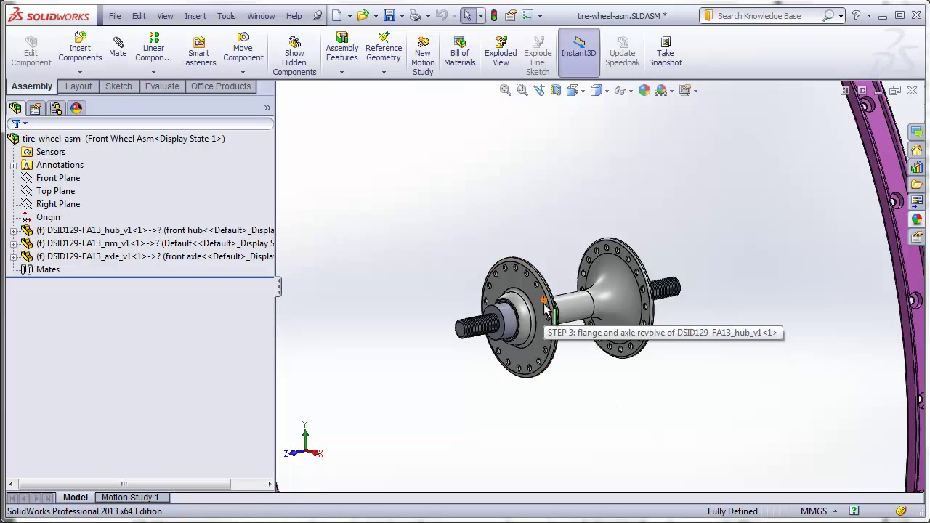
Step: Insert the DSID129-FA13_spoke_inner_v1 part in its right side configuration, fixed at the assembly origin
scroll(746, 327, up, 3)
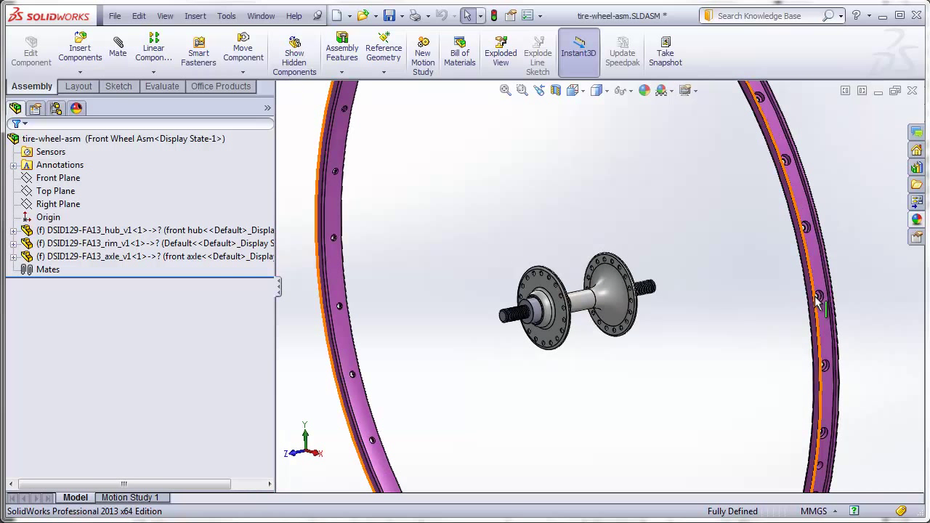
click(79, 48)
click(154, 361)
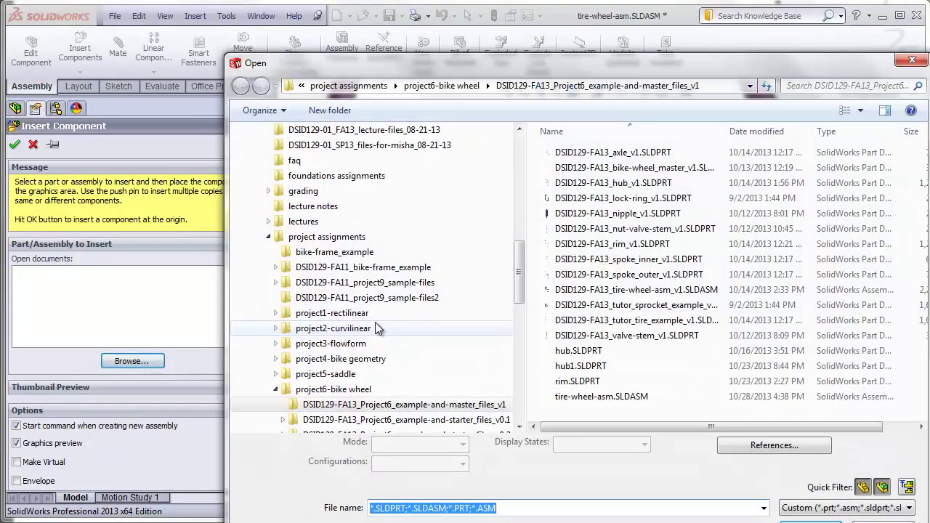
click(639, 259)
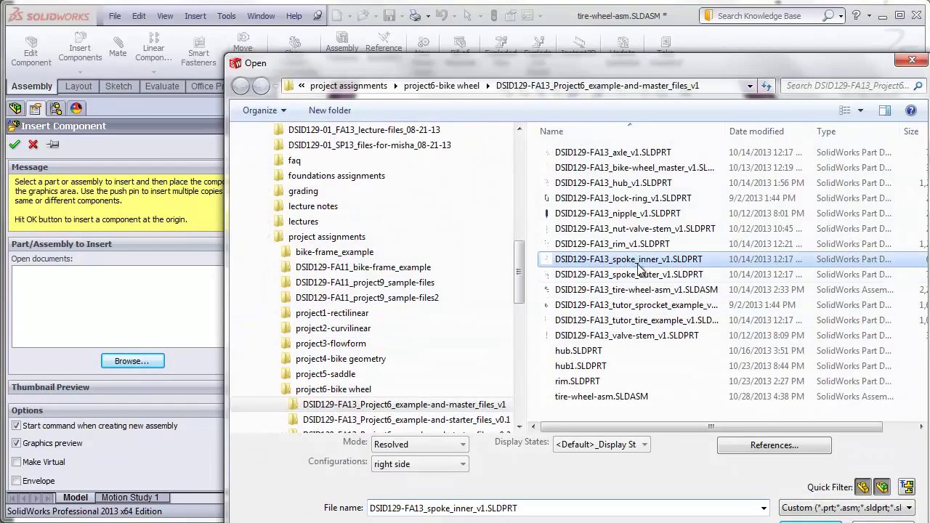
click(805, 519)
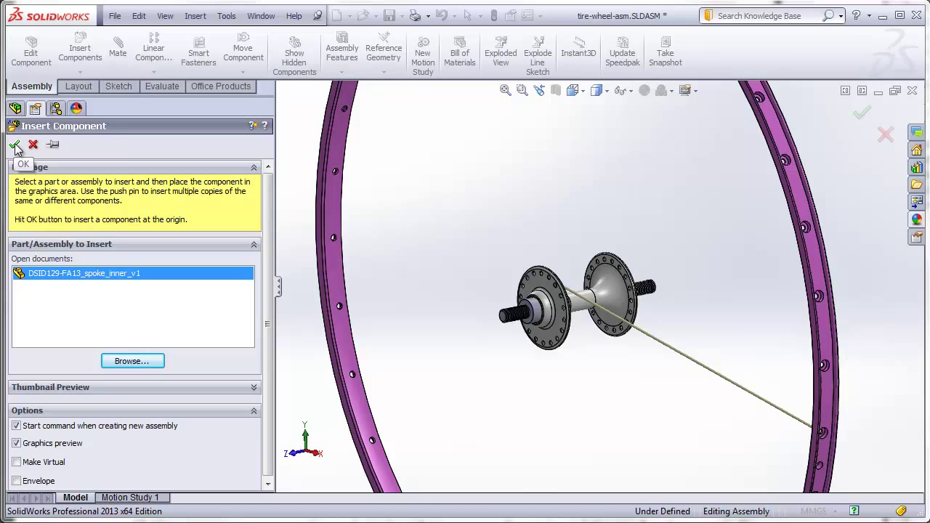
click(568, 399)
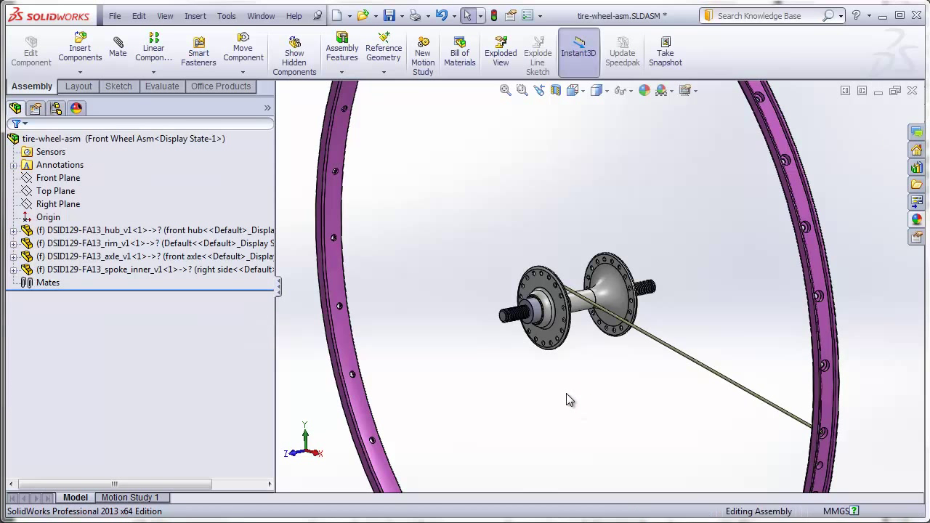
Step: Examine how the inner spoke's two ends sit in the hub flange hole and the rim hole
scroll(581, 305, down, 3)
scroll(584, 301, down, 6)
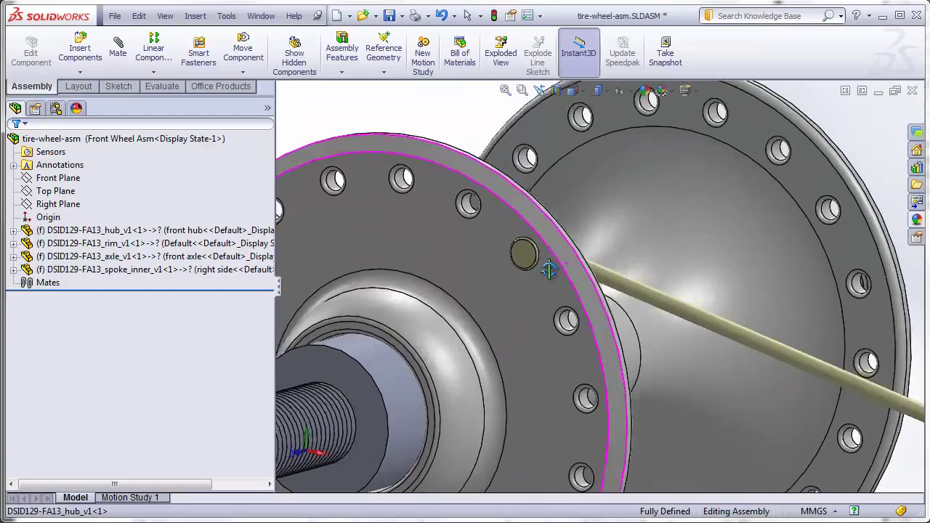
middle_drag(548, 270, 537, 252)
scroll(780, 407, up, 8)
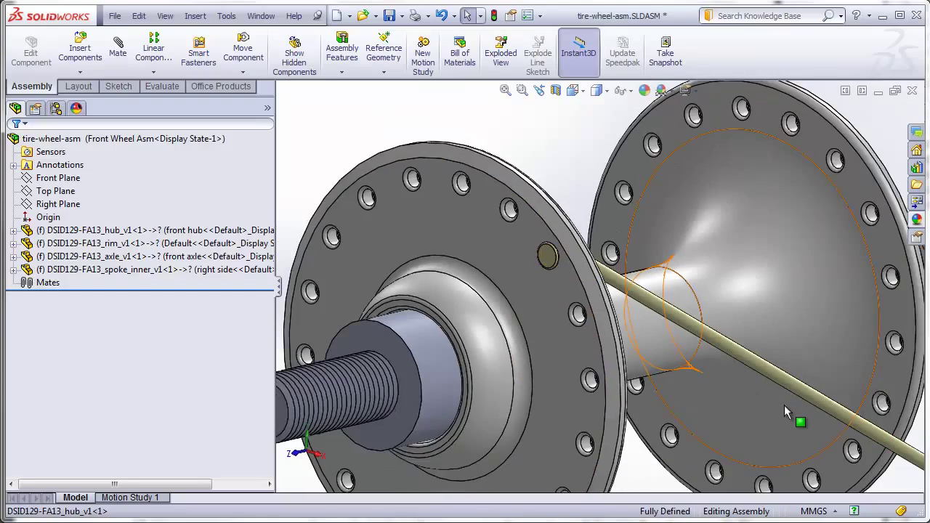
scroll(780, 405, down, 10)
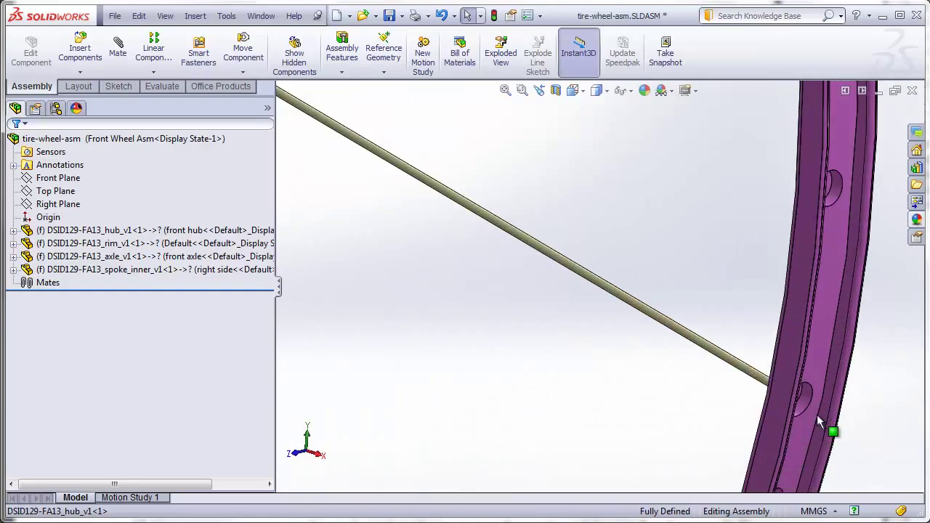
middle_drag(831, 429, 784, 385)
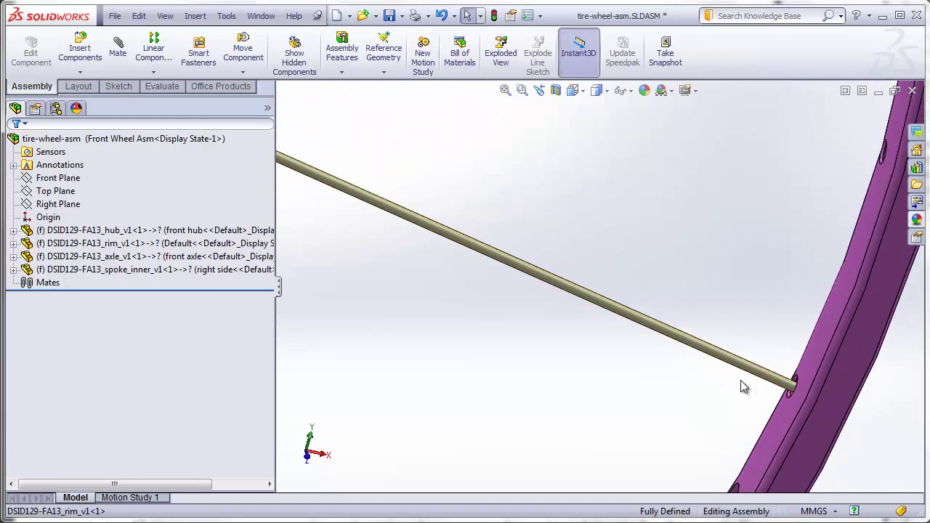
Step: Insert a second DSID129-FA13_spoke_inner_v1 part, fixed at the assembly origin
middle_drag(716, 396, 671, 394)
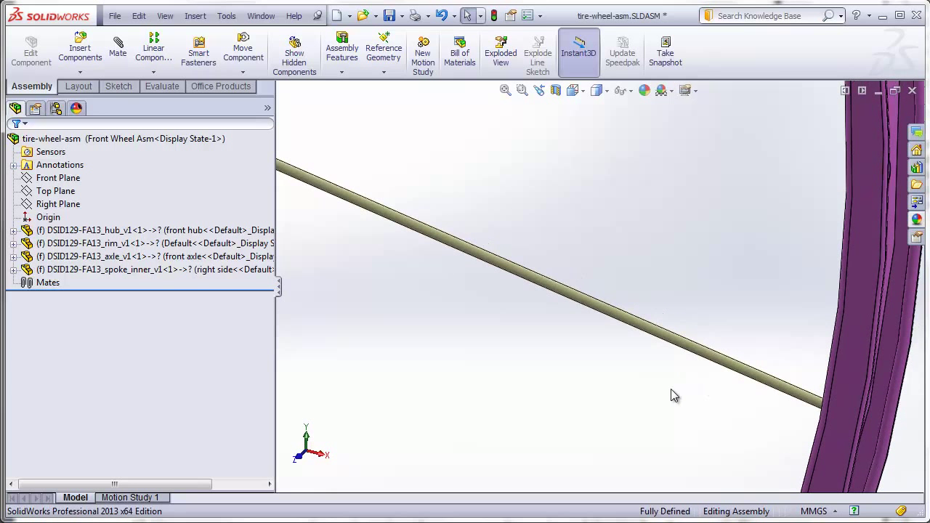
click(507, 91)
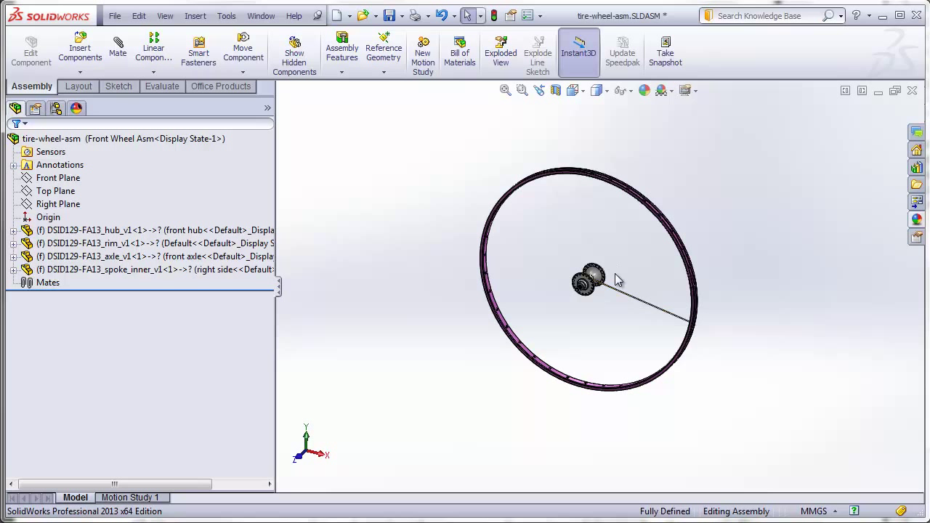
scroll(596, 280, down, 5)
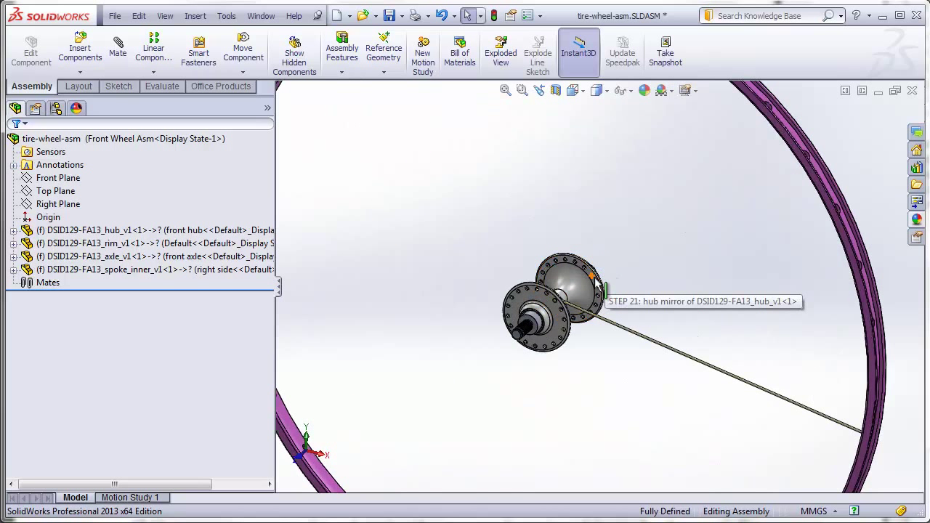
click(84, 53)
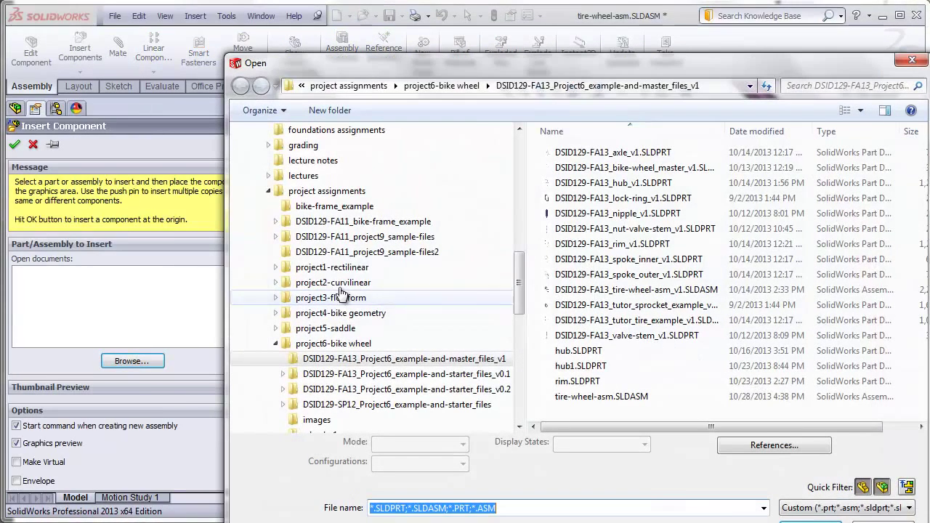
click(645, 260)
click(807, 522)
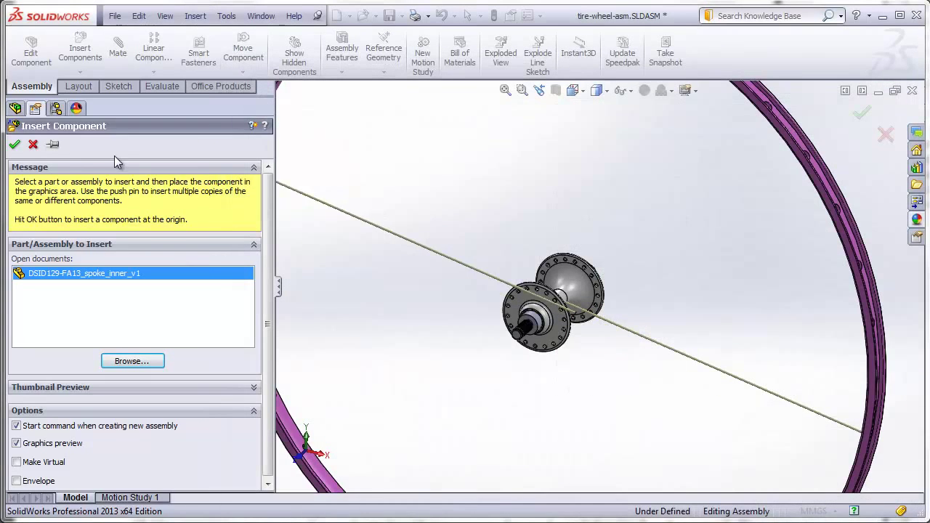
click(498, 207)
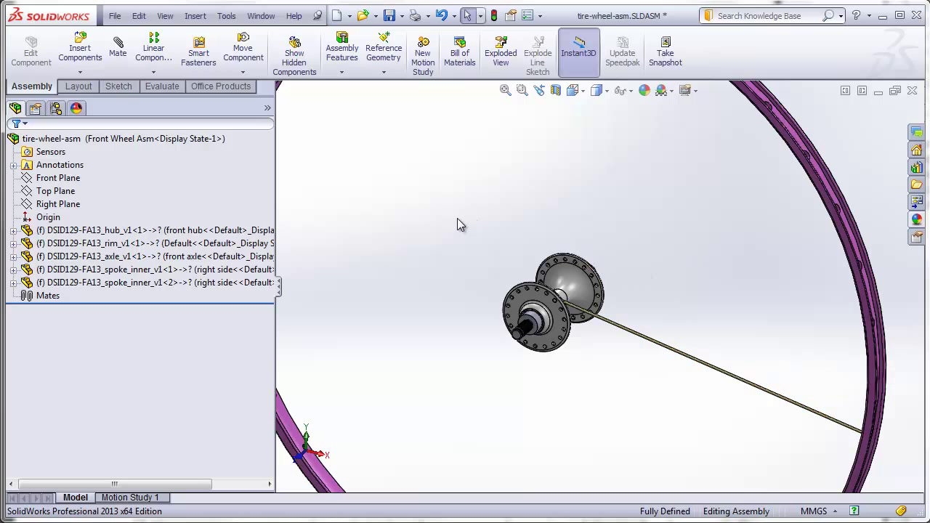
Step: Switch the second inner spoke component to its left side configuration
right_click(212, 284)
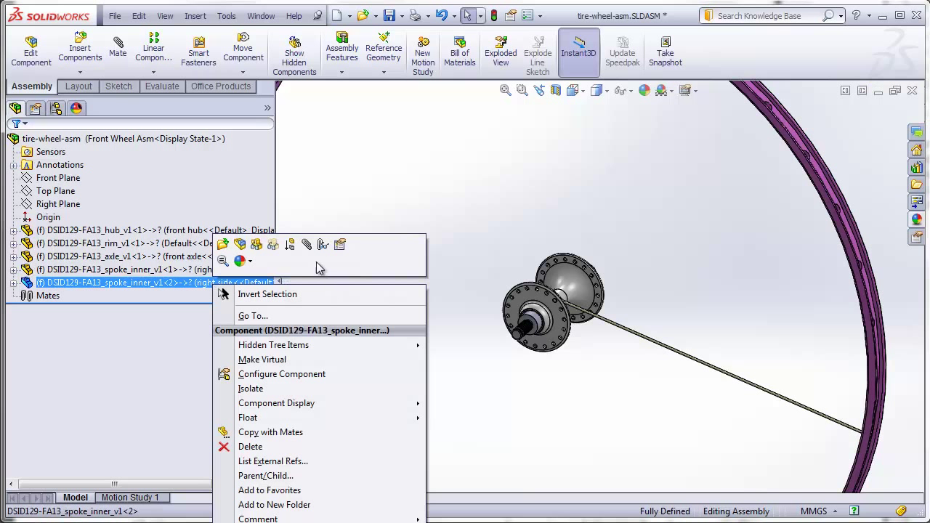
click(340, 246)
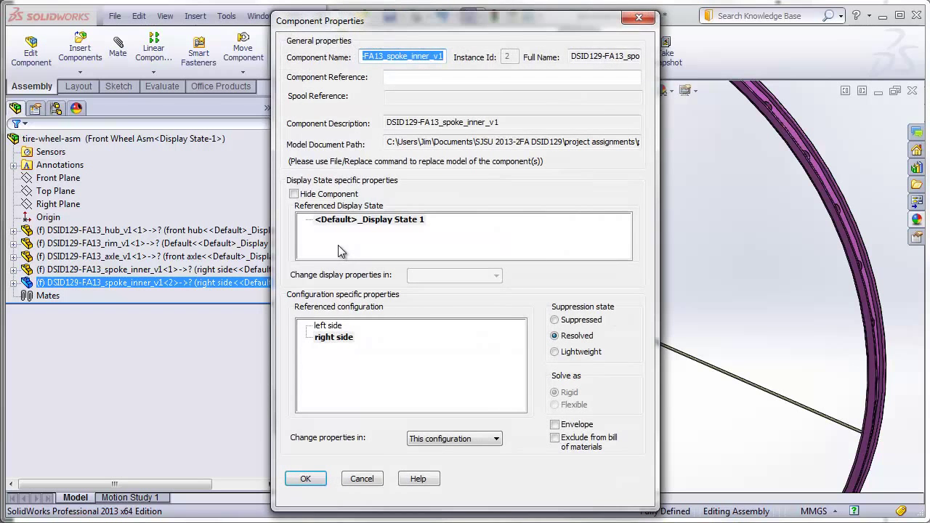
click(328, 326)
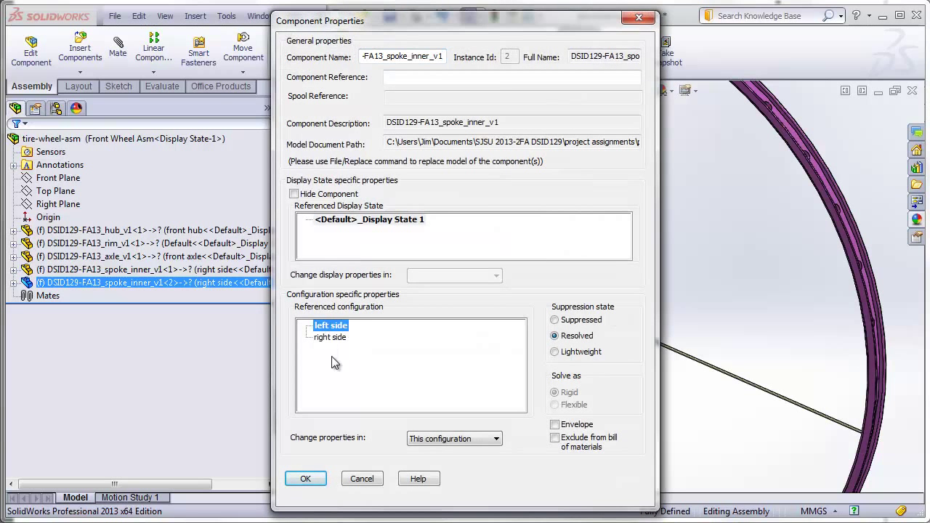
click(309, 479)
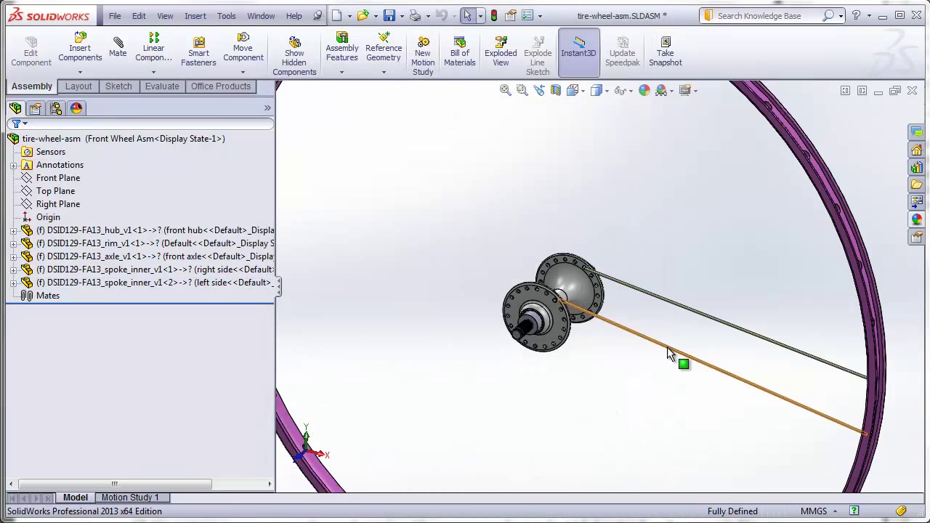
Step: Examine how the left and right inner spokes run from the two hub flanges to the rim holes
middle_drag(680, 361, 690, 308)
scroll(552, 312, down, 10)
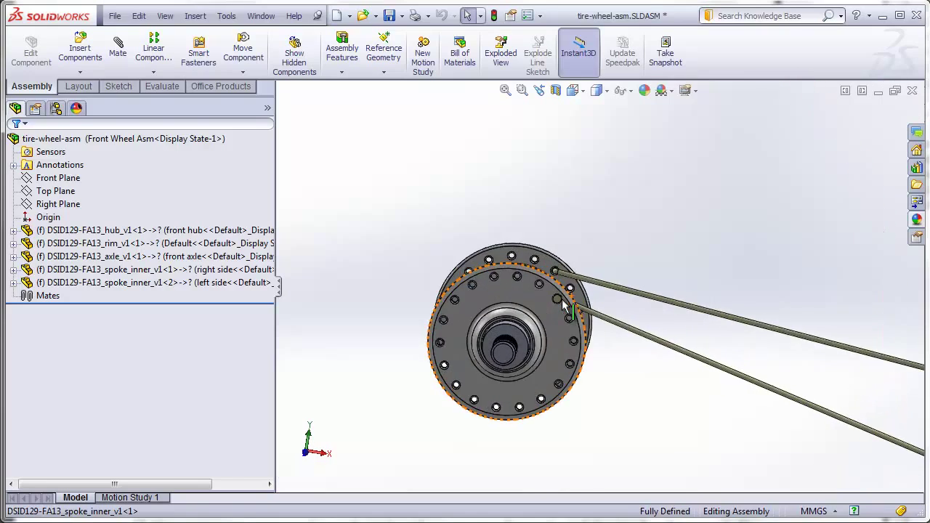
middle_drag(573, 261, 560, 280)
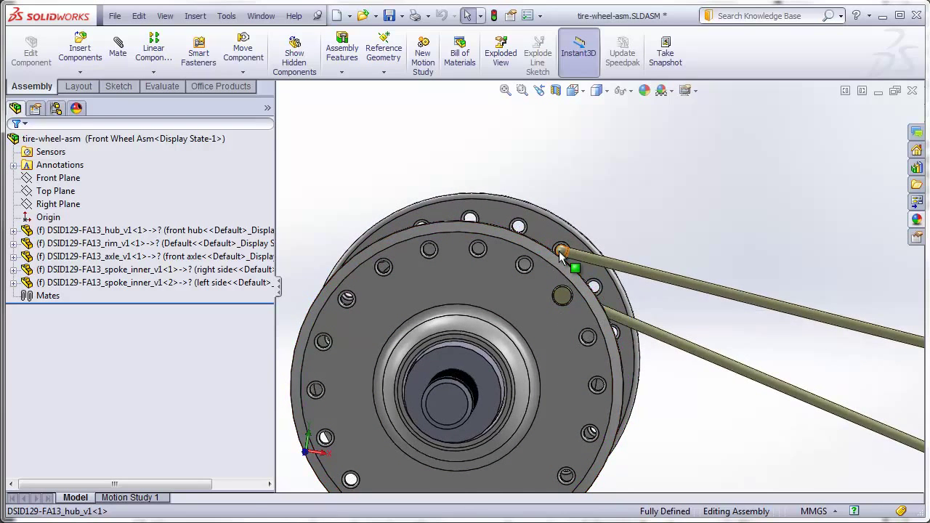
scroll(815, 351, up, 15)
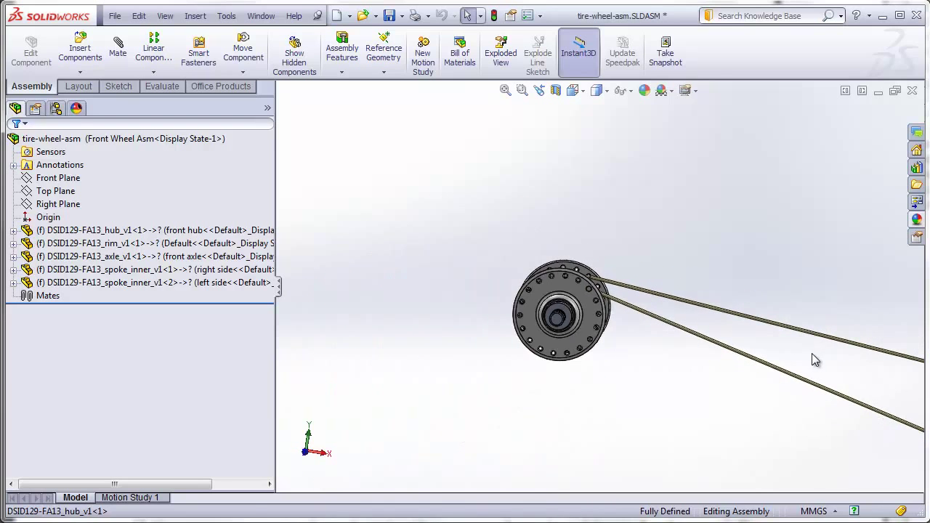
scroll(811, 360, down, 10)
middle_drag(809, 359, 790, 302)
middle_drag(741, 385, 406, 210)
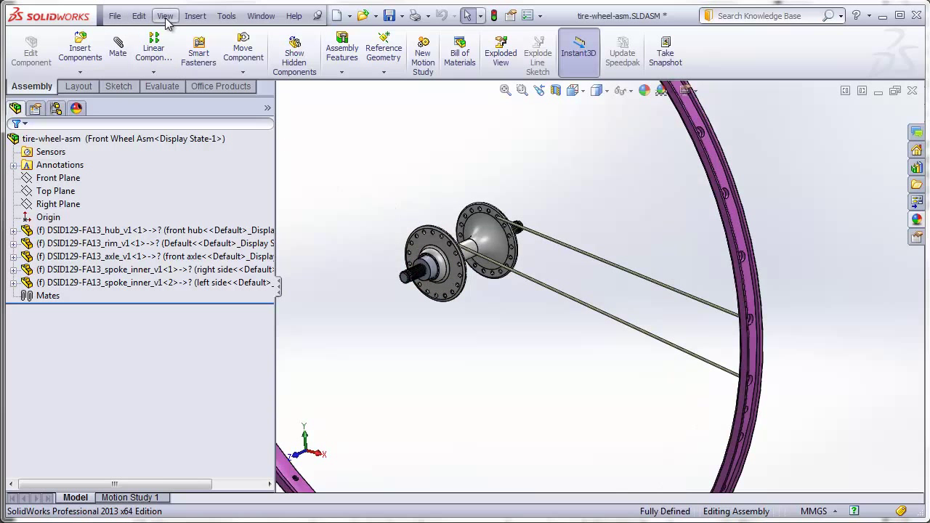
Step: Insert the DSID129-FA13_spoke_outer_v1 part in its right side configuration, fixed at the assembly origin
click(93, 50)
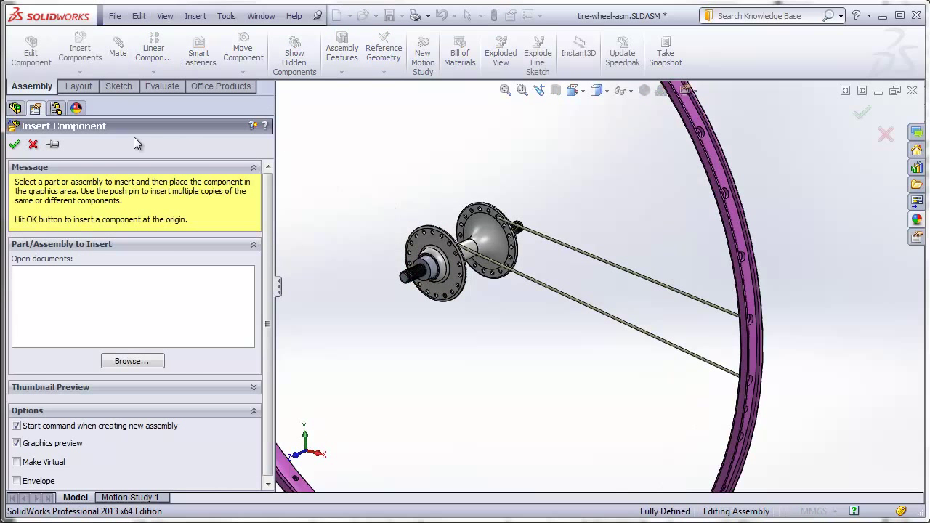
click(151, 365)
click(612, 276)
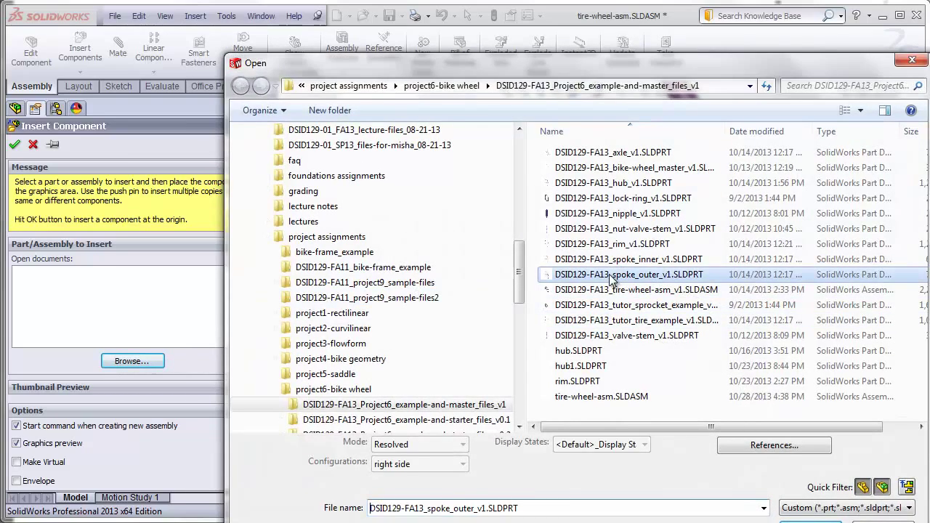
double_click(611, 276)
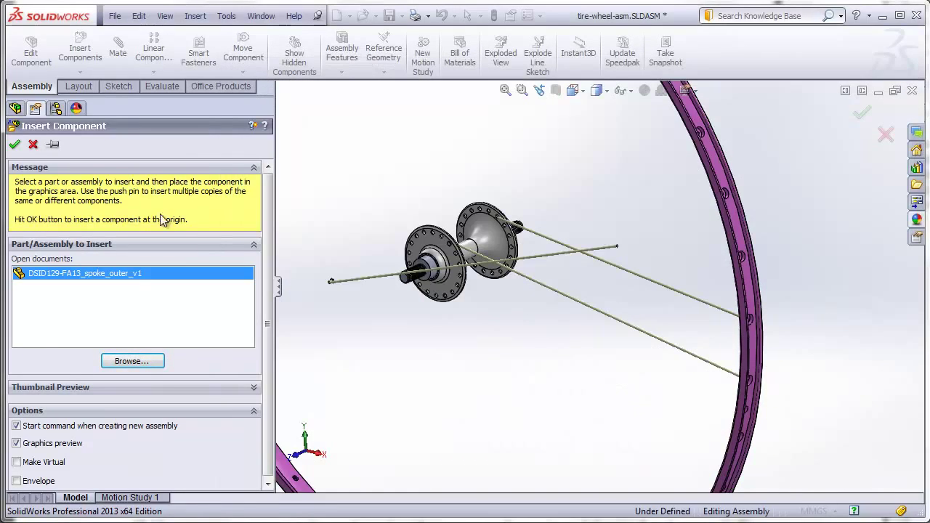
click(479, 377)
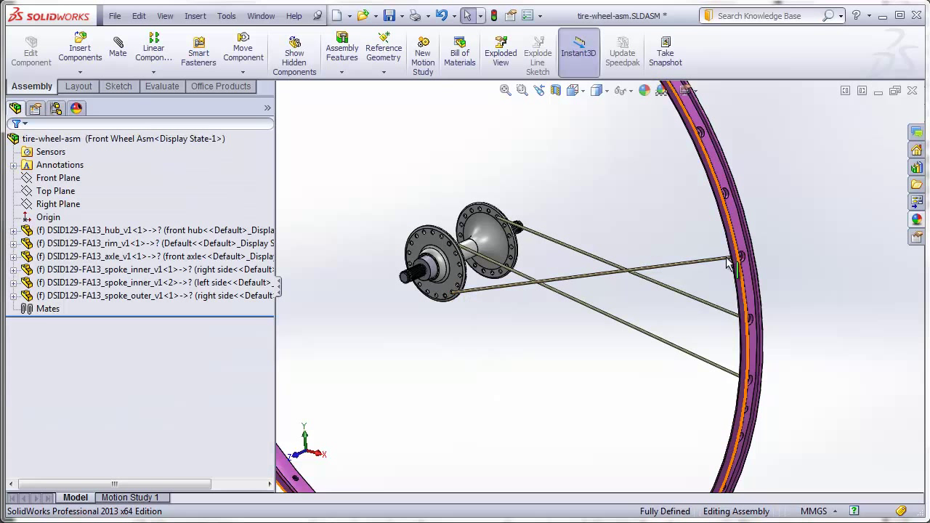
Step: Insert a second DSID129-FA13_spoke_outer_v1 part, fixed at the assembly origin
click(80, 54)
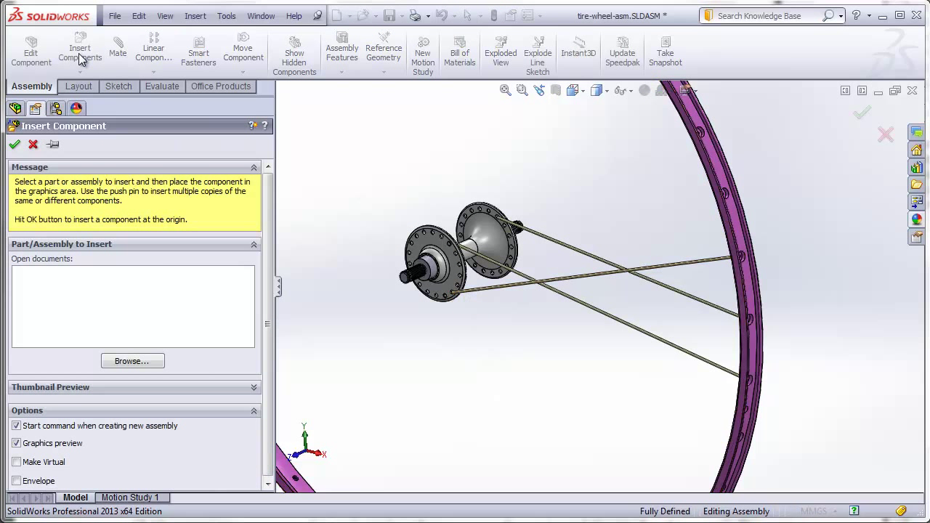
click(138, 362)
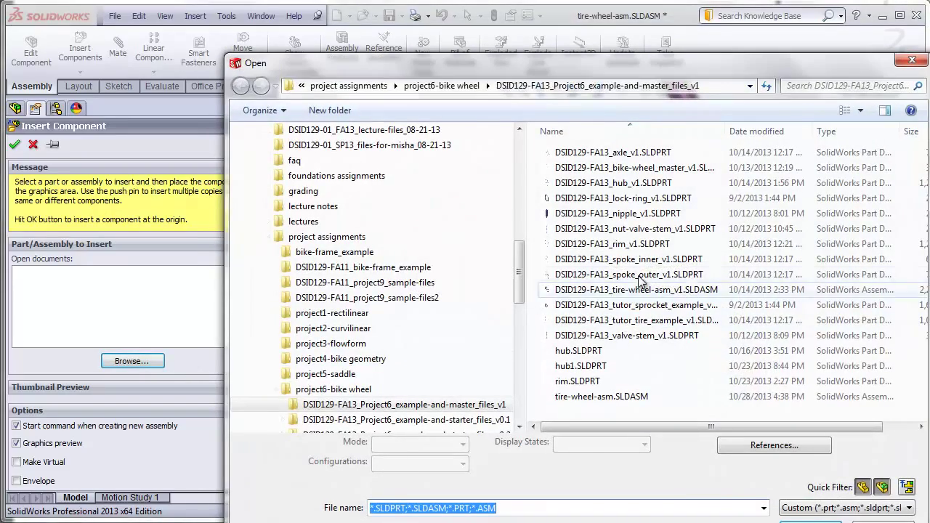
click(636, 275)
click(810, 520)
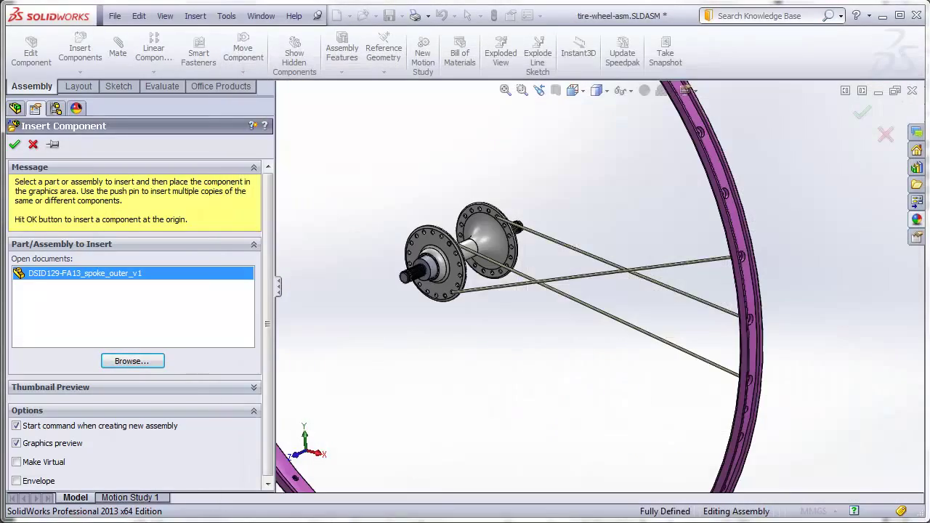
click(33, 144)
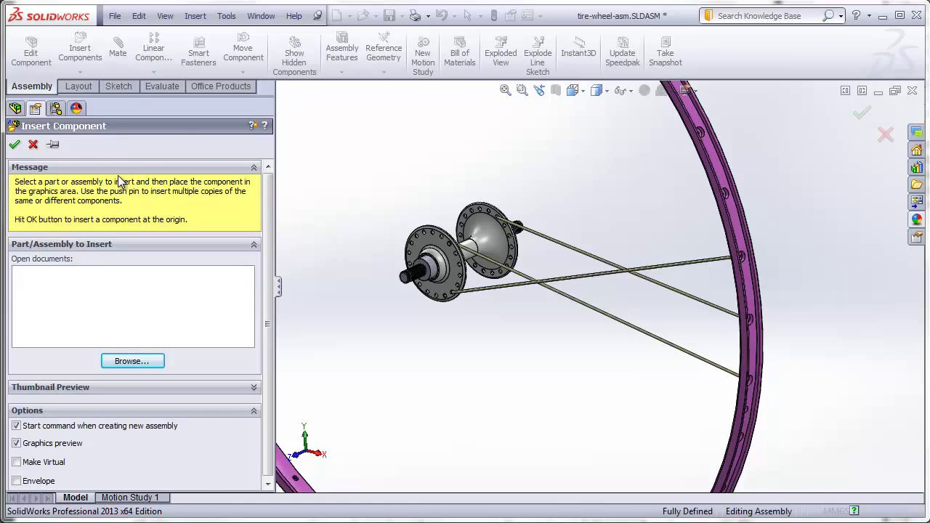
Step: Switch the second outer spoke component to its left side configuration
right_click(203, 309)
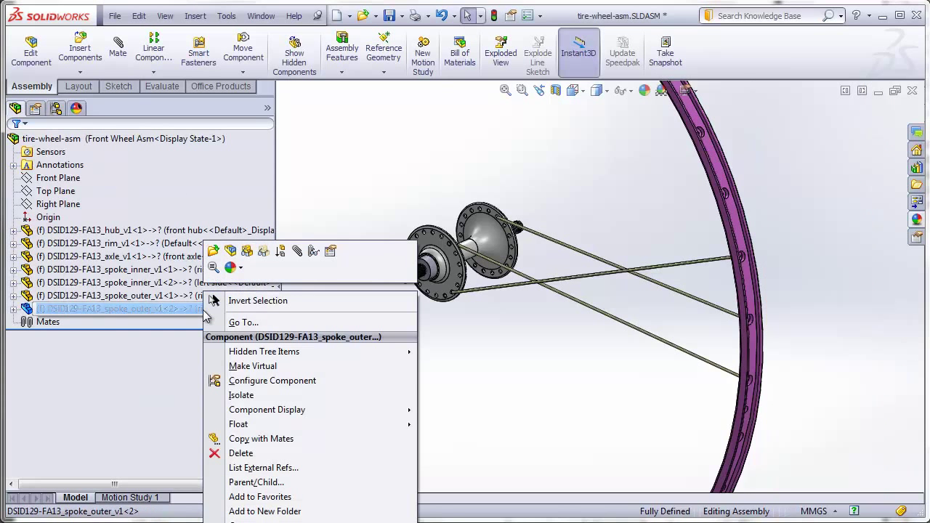
click(328, 251)
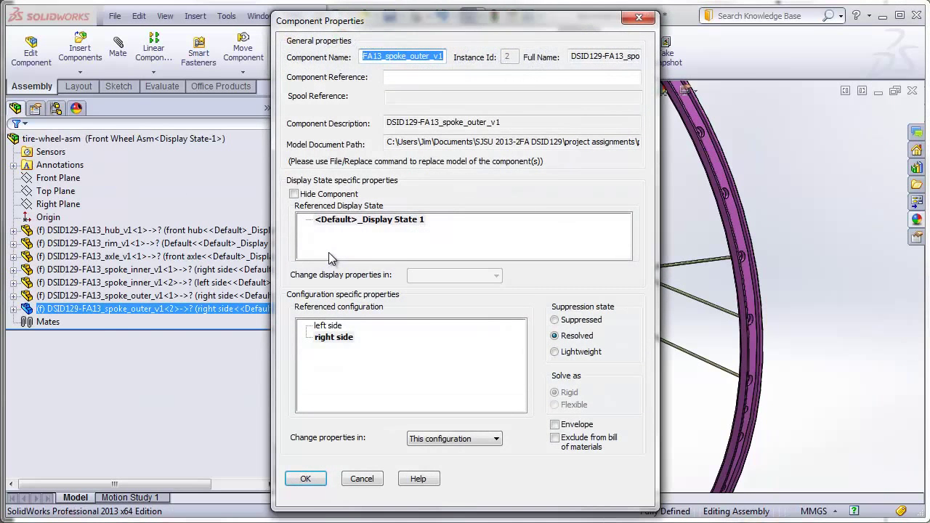
click(325, 336)
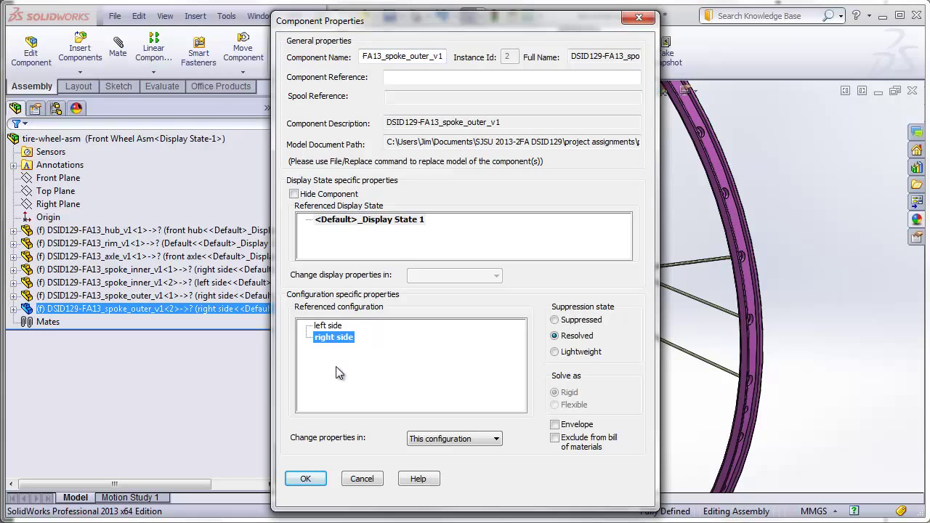
click(331, 326)
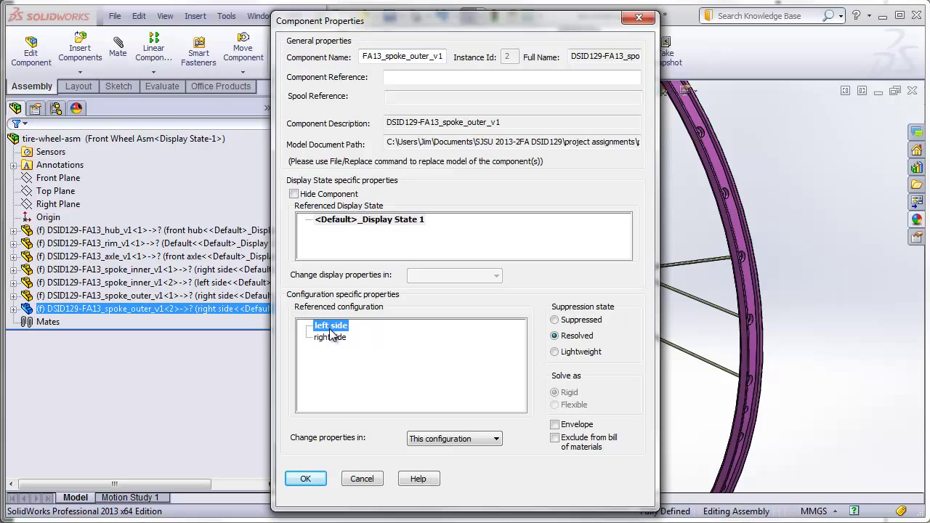
click(305, 479)
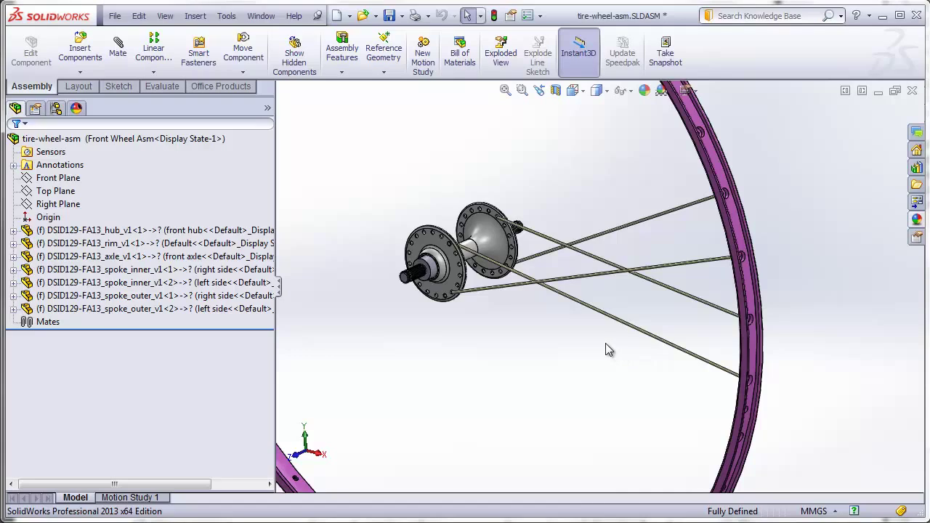
Step: Examine from the side how the four spokes cross between the hub and the rim
middle_drag(606, 349, 648, 309)
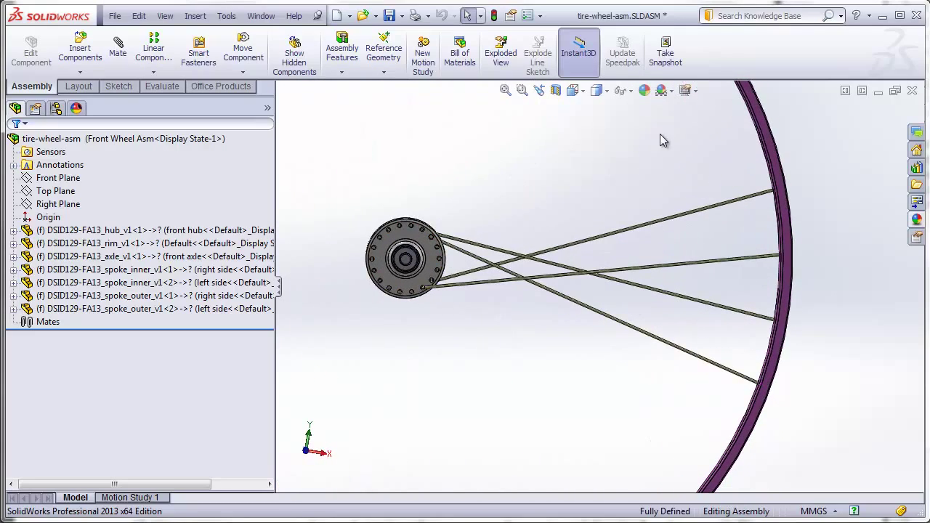
scroll(603, 381, up, 4)
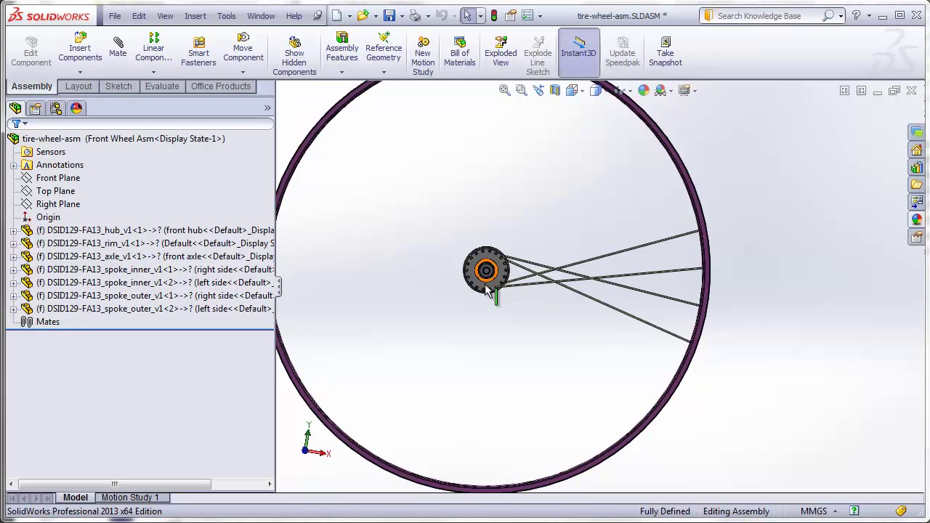
scroll(681, 286, down, 8)
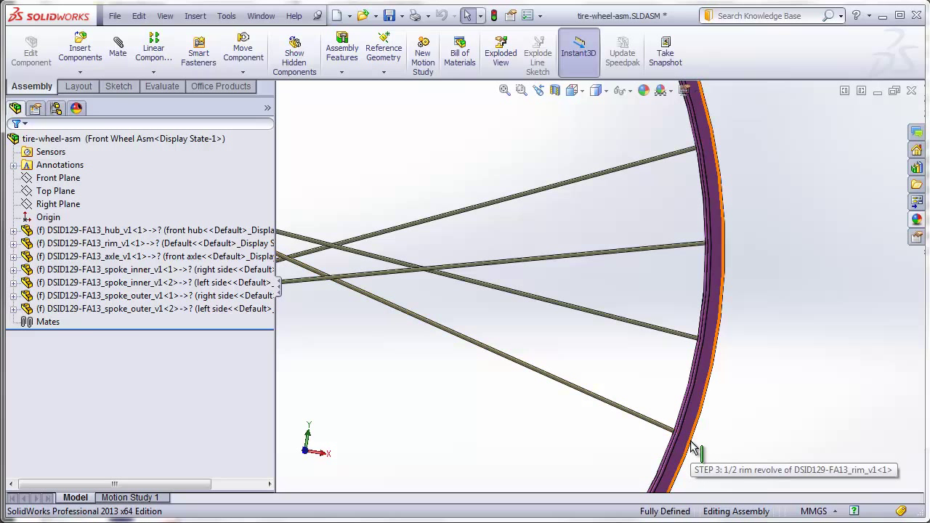
scroll(648, 383, up, 2)
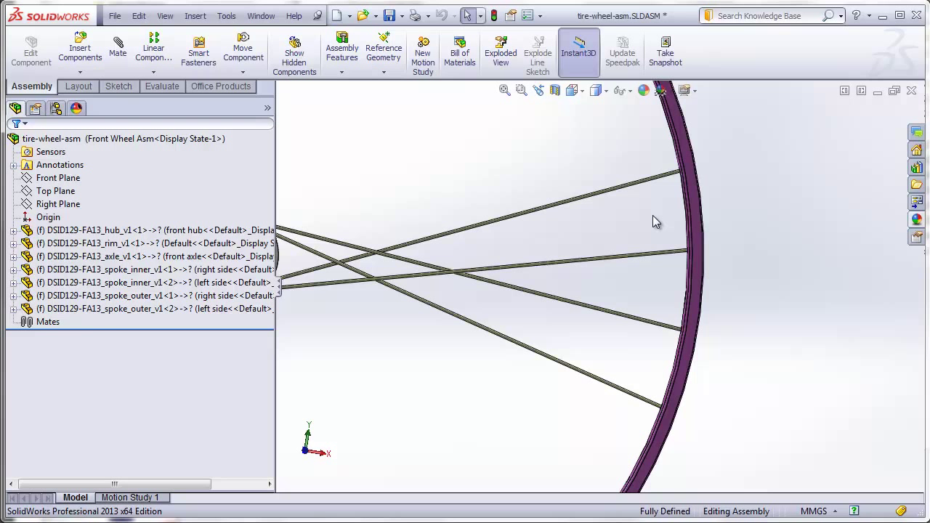
Step: Switch to the DSID129-FA13_nipple_v1 part and inspect its mating point, alignment axis and the available reference geometry types
key(ctrl+Tab)
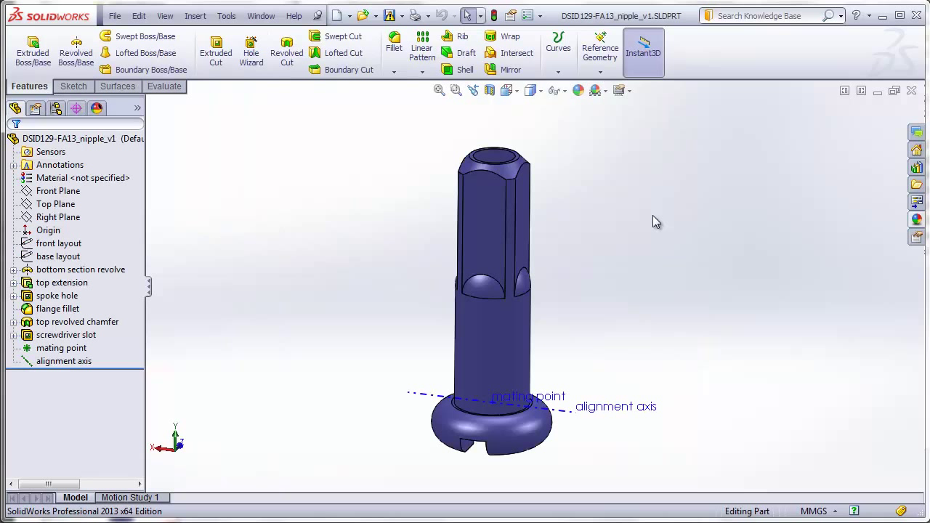
click(68, 350)
click(64, 361)
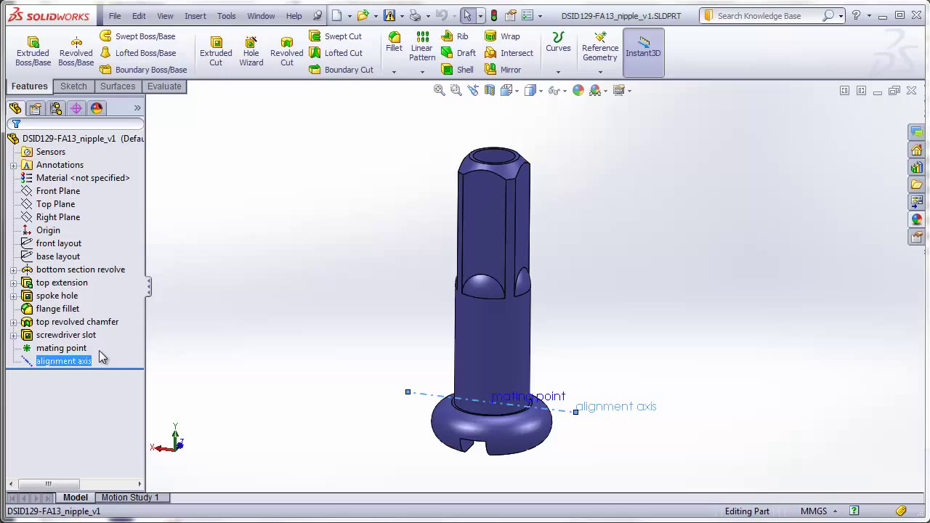
ctrl+click(81, 351)
click(603, 75)
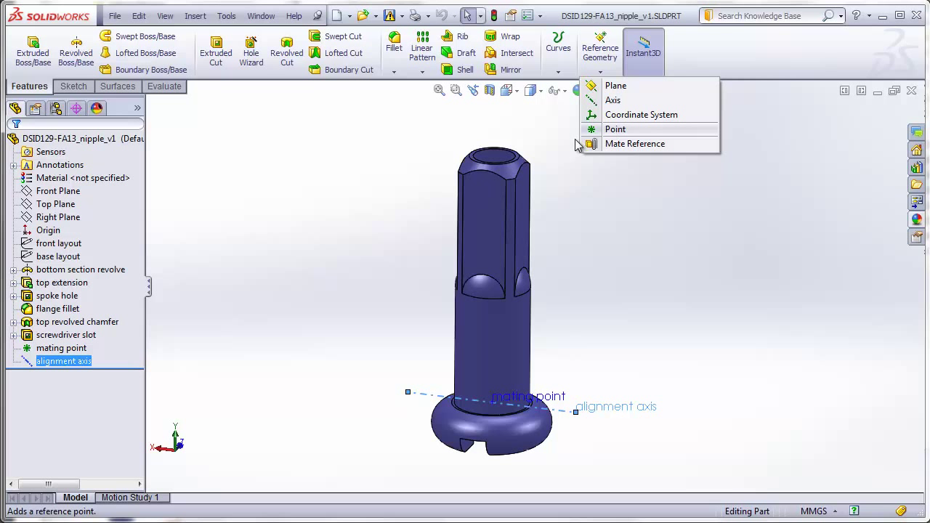
click(386, 207)
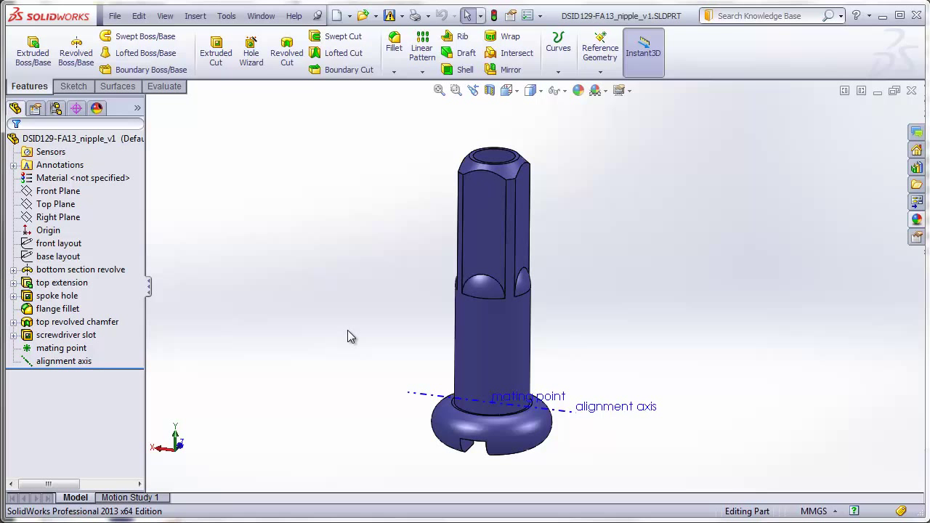
Step: Return to the tire-wheel-asm assembly and insert the DSID129-FA13_nipple_v1 part, placed freely between the two lowest spokes near the rim
key(ctrl+Tab)
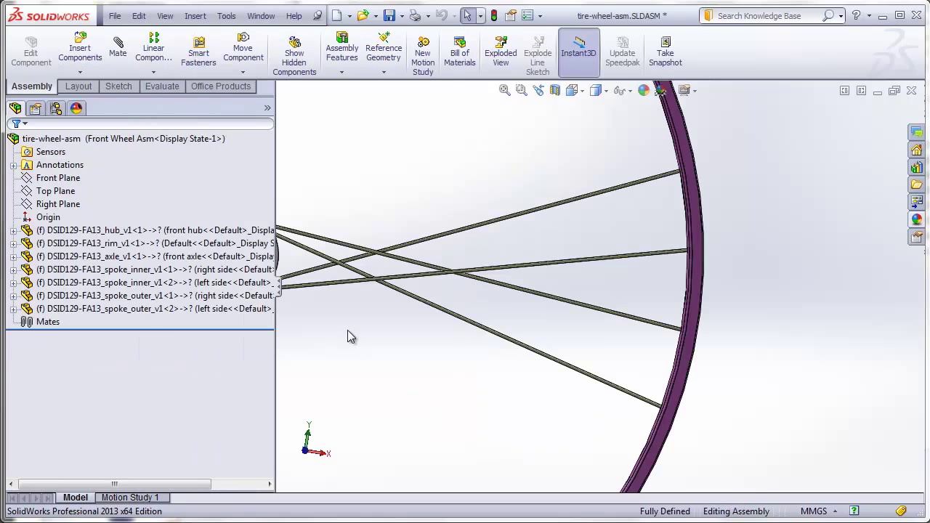
click(81, 45)
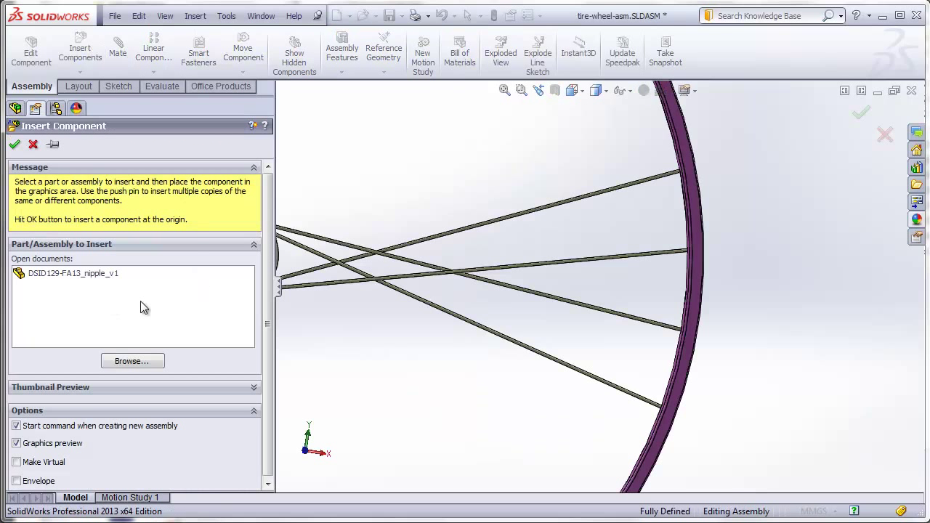
click(81, 274)
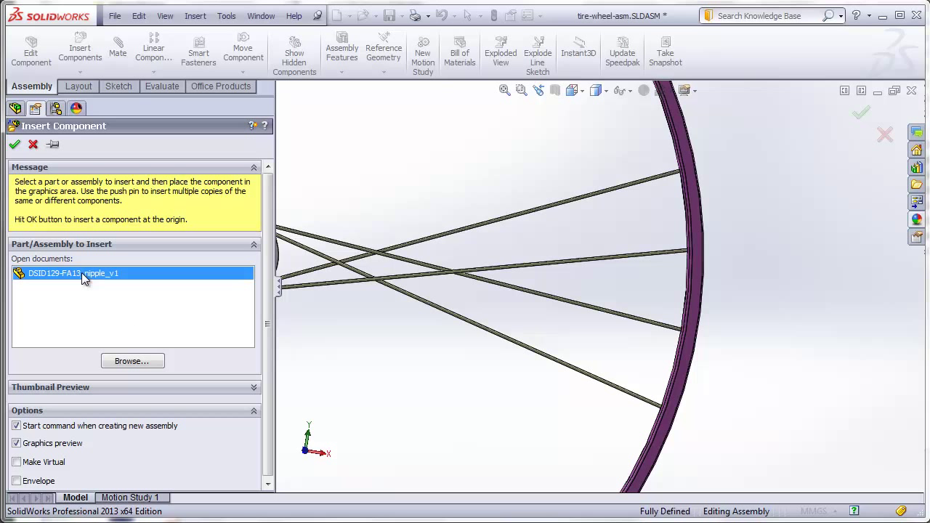
click(311, 260)
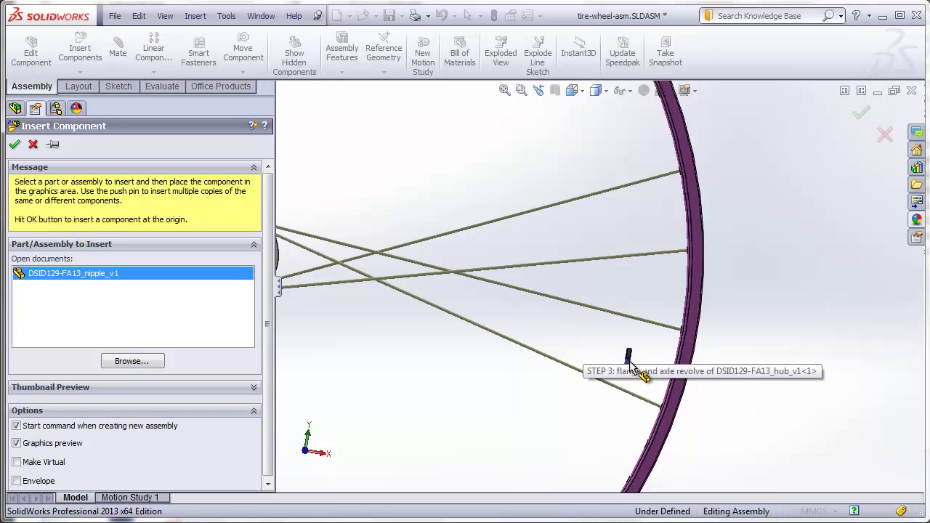
click(642, 357)
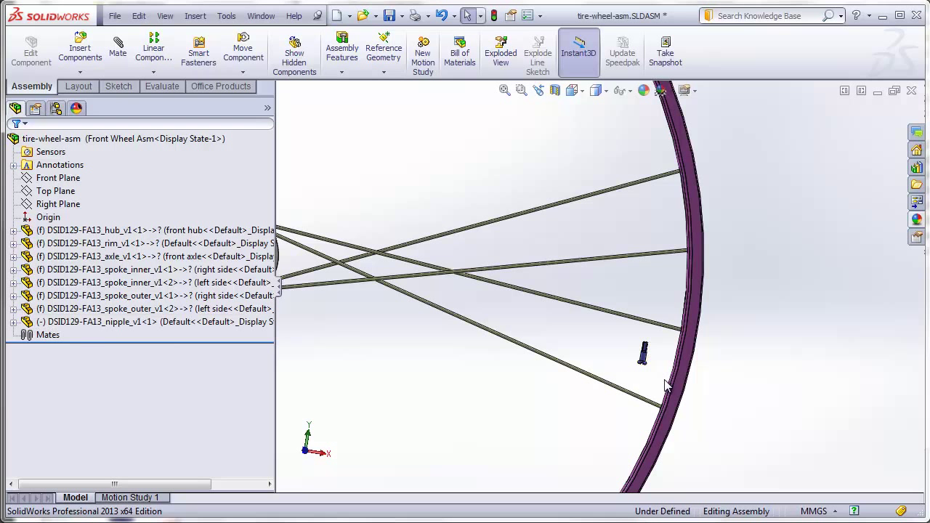
Step: Add a concentric mate between the nipple's inner spoke hole face and the cylindrical face of the right-side inner spoke
scroll(665, 385, down, 6)
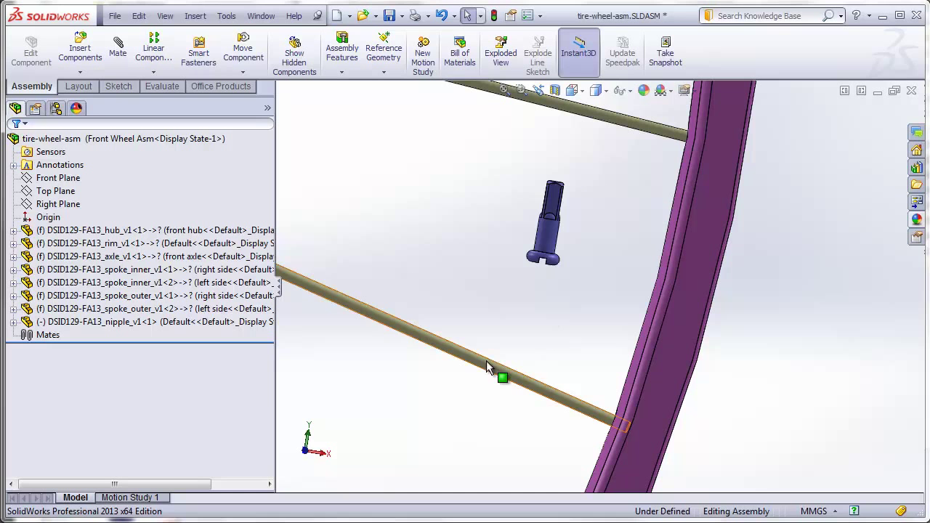
middle_drag(553, 318, 587, 270)
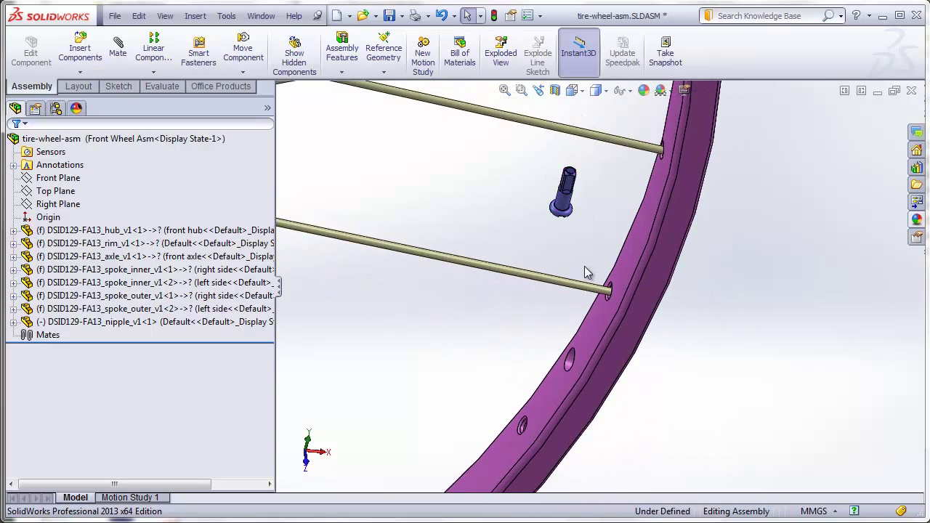
scroll(581, 191, down, 4)
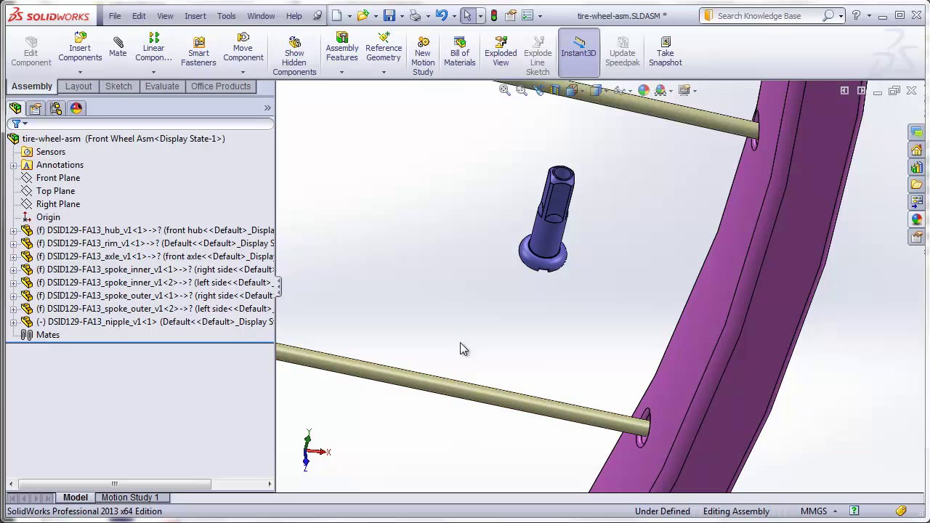
click(114, 53)
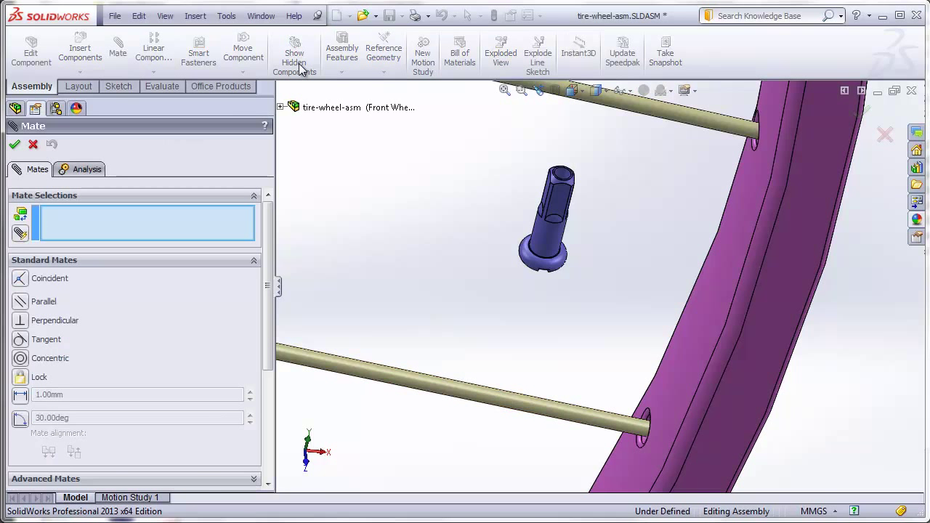
click(563, 180)
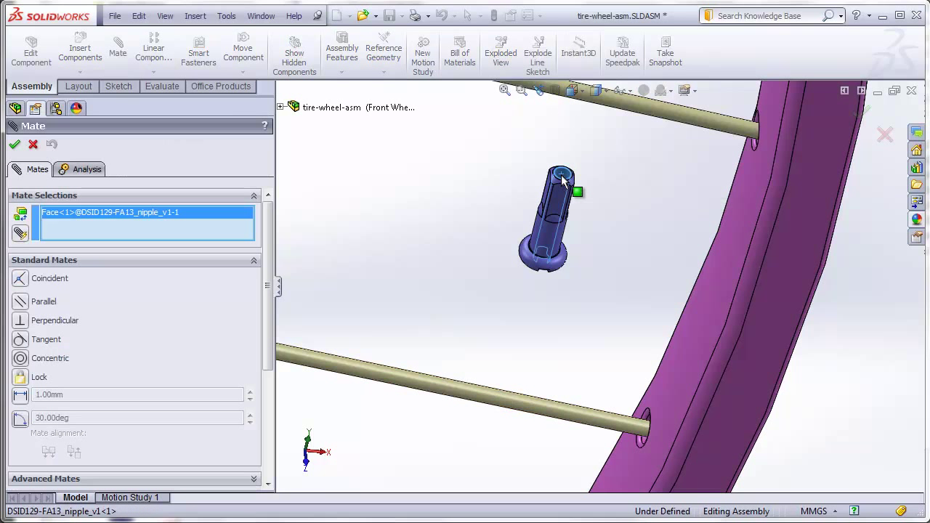
click(595, 418)
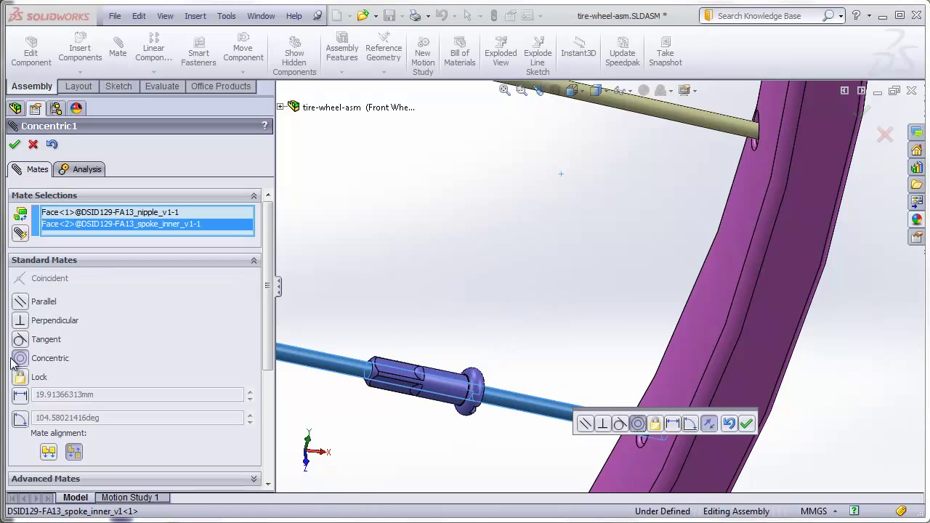
click(15, 145)
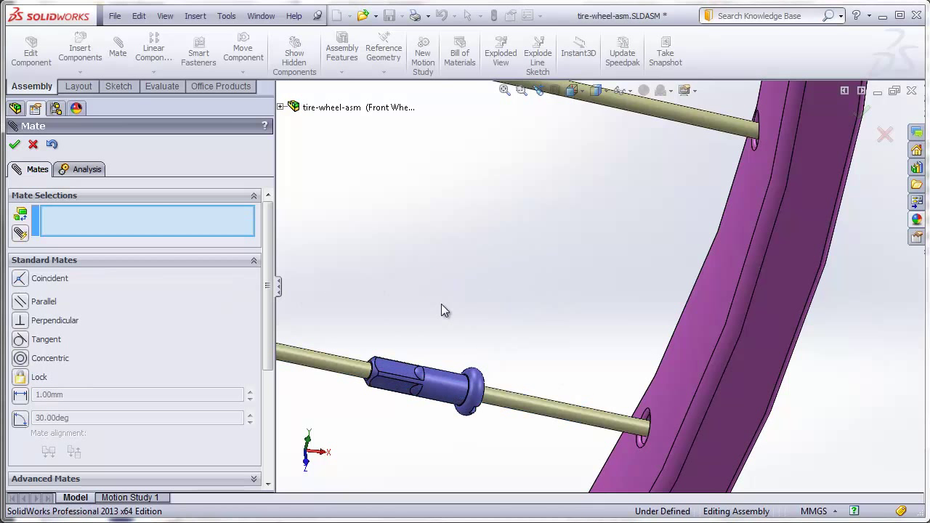
Step: Add a coincident mate between the nipple's mating point and the recessed seat face inside the rim's spoke hole
click(279, 107)
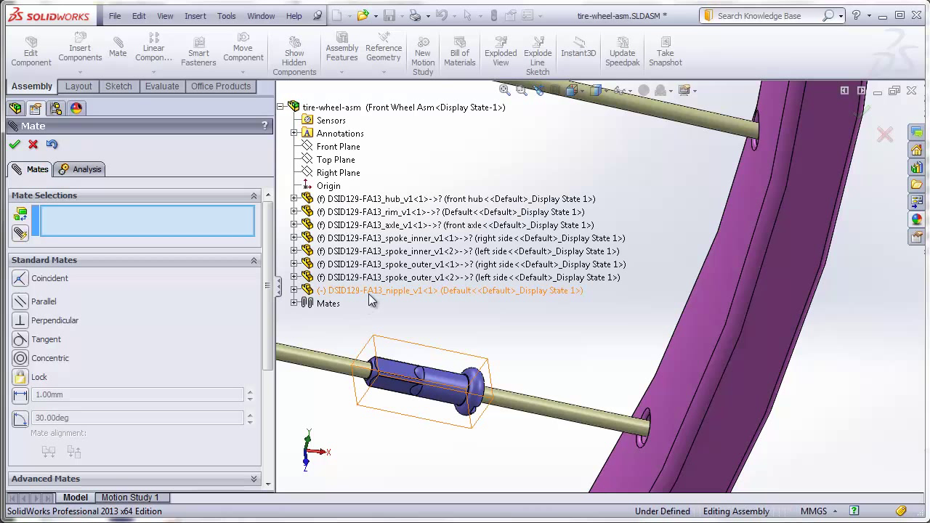
click(294, 291)
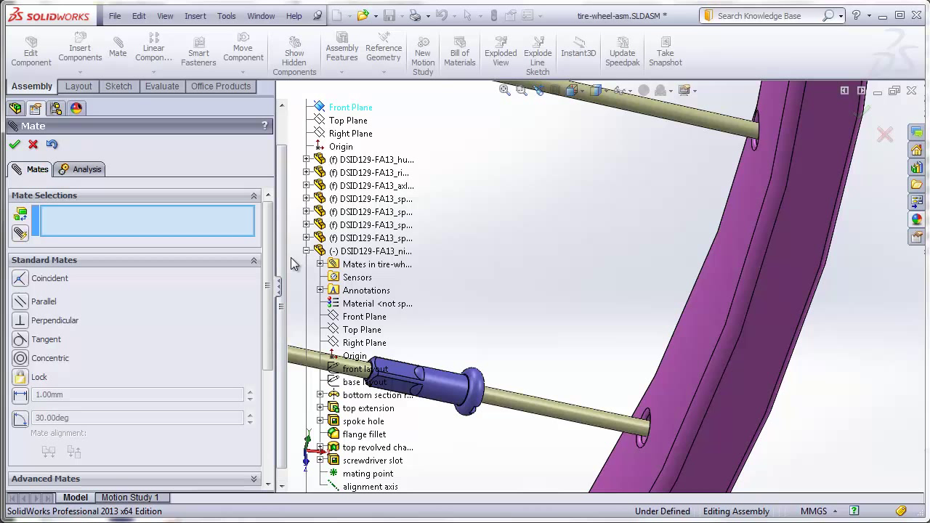
scroll(284, 286, down, 1)
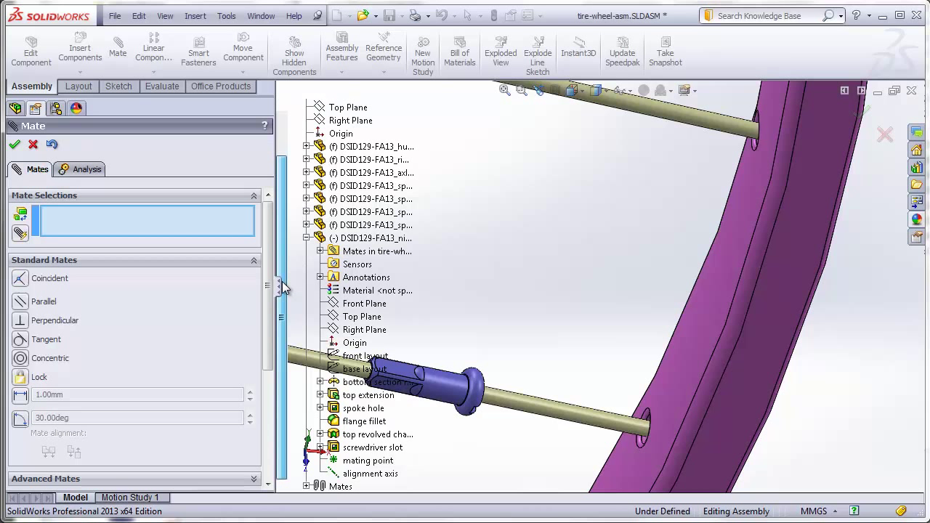
click(363, 462)
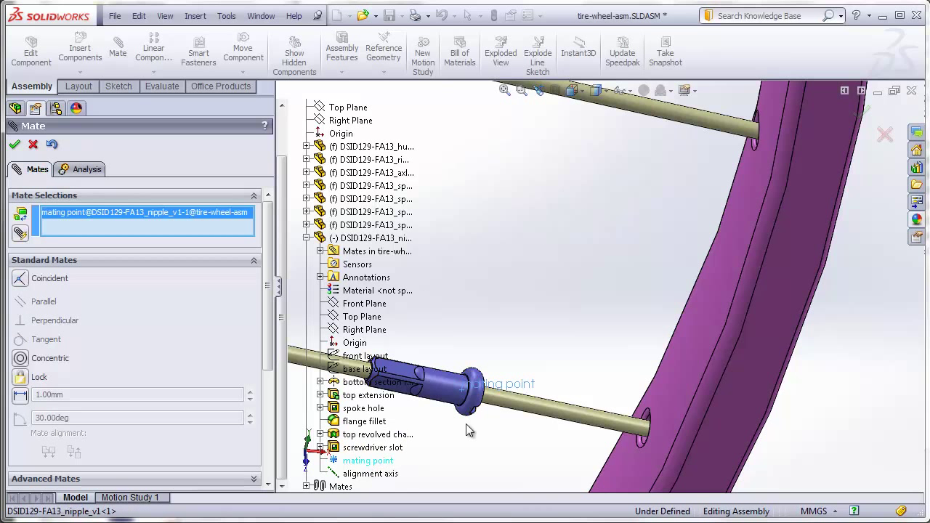
scroll(442, 400, down, 3)
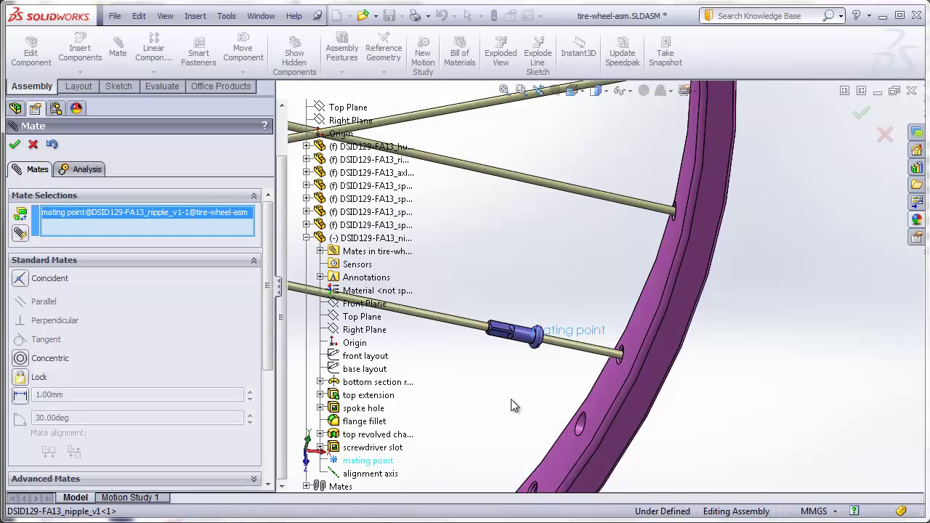
middle_drag(478, 397, 420, 405)
scroll(525, 366, up, 3)
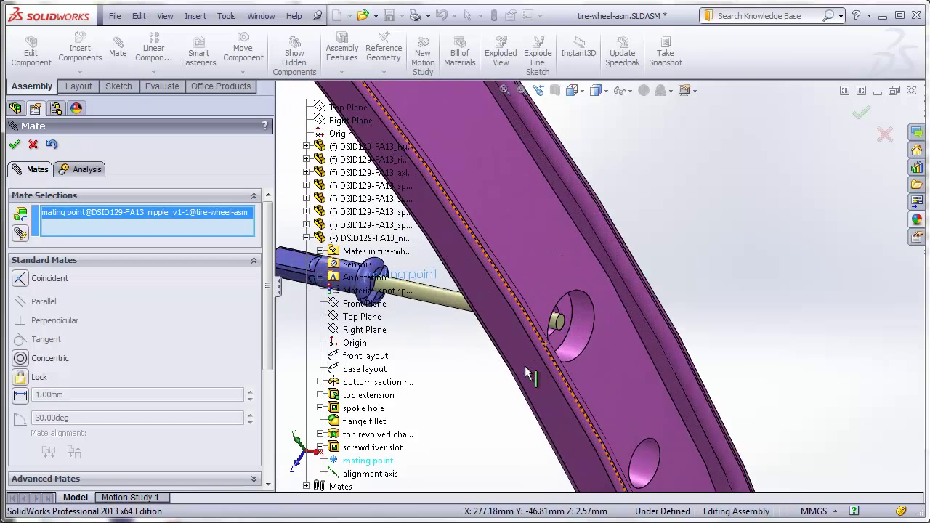
click(574, 330)
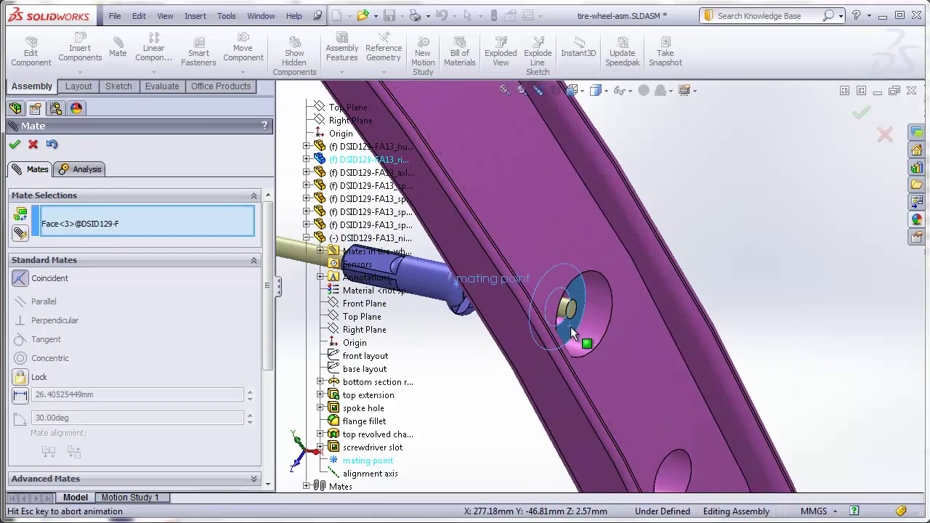
middle_drag(552, 319, 421, 305)
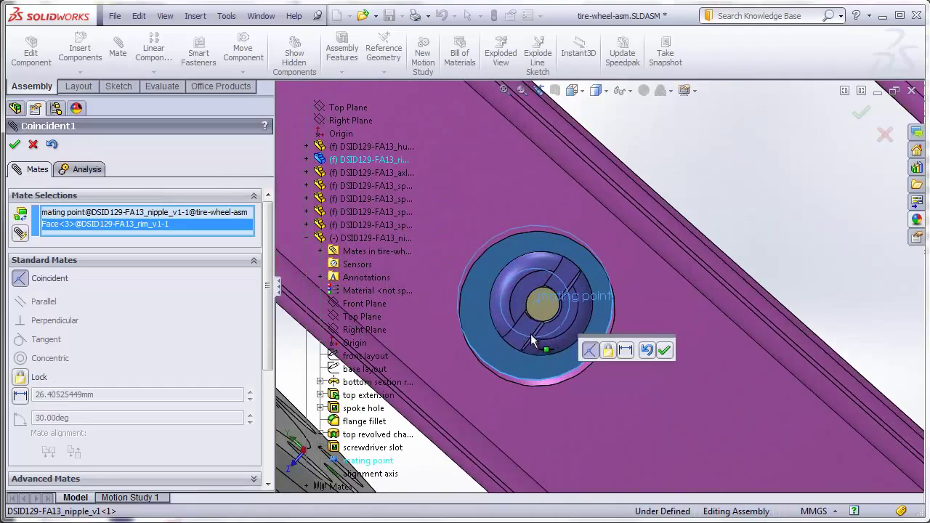
middle_drag(551, 289, 535, 340)
drag(535, 340, 514, 366)
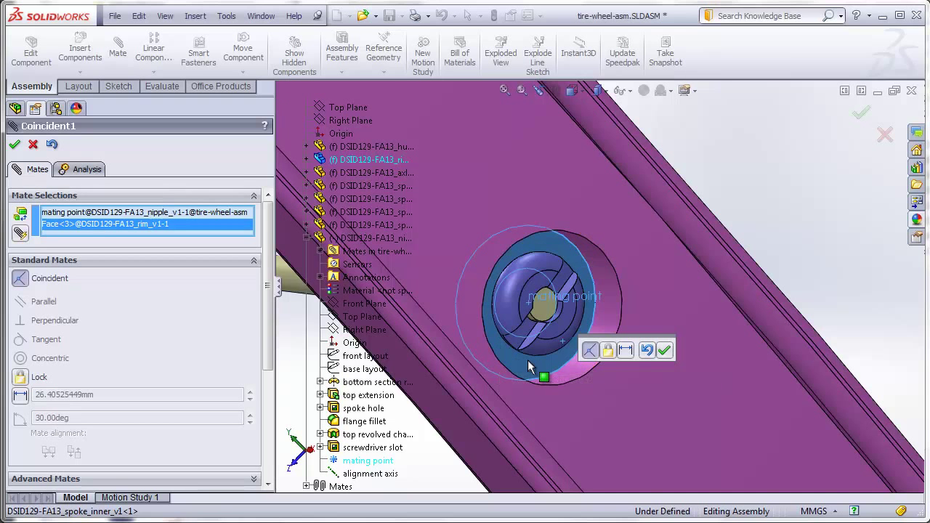
click(664, 350)
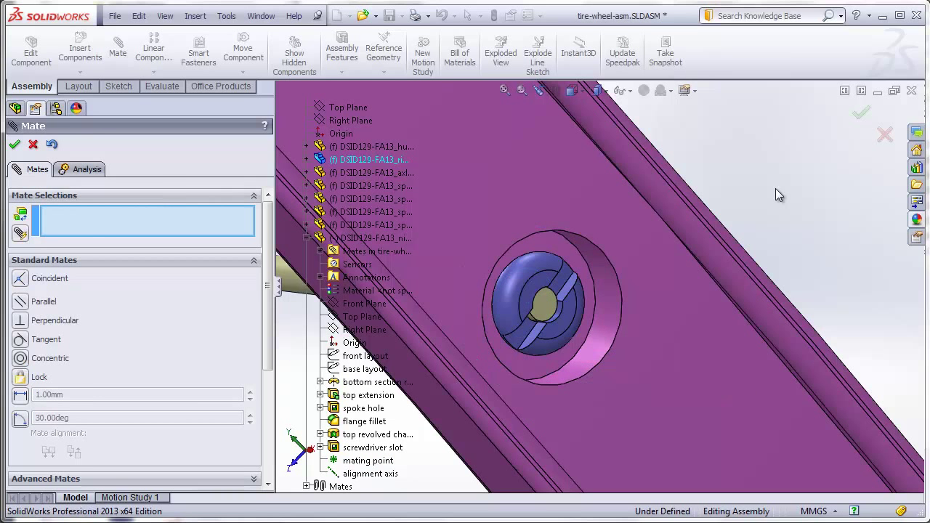